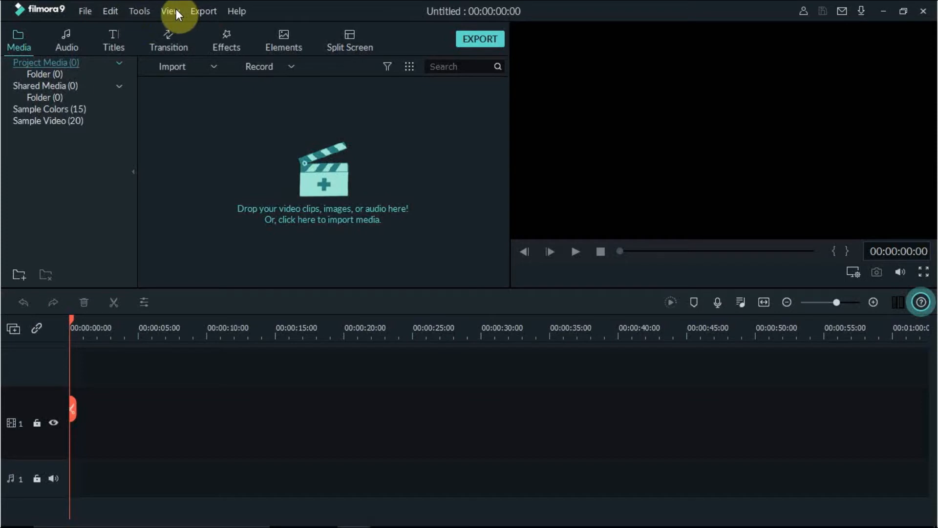
Look over the file, view and tools commands, plus the media import and recording options.
{"action": "left_click", "coordinate": [90, 11]}
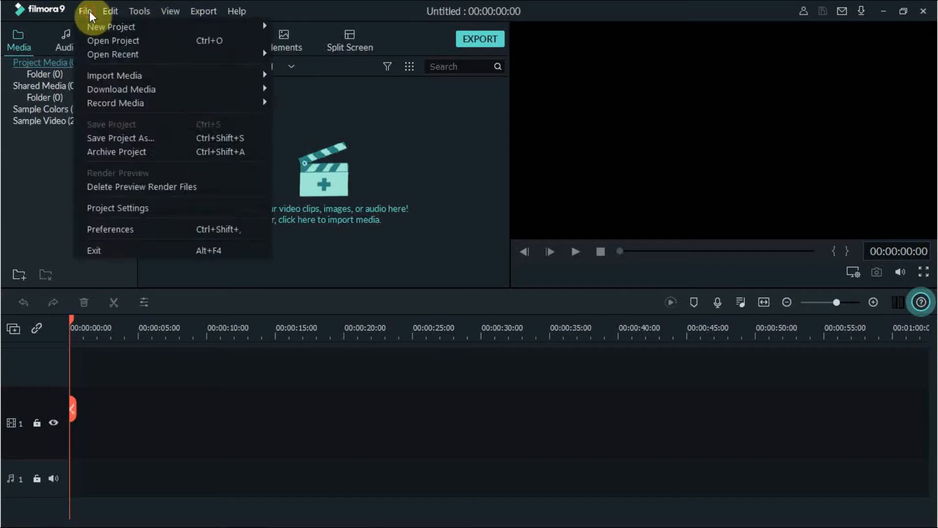
{"action": "left_click", "coordinate": [184, 11]}
{"action": "left_click", "coordinate": [139, 11]}
{"action": "left_click", "coordinate": [56, 141]}
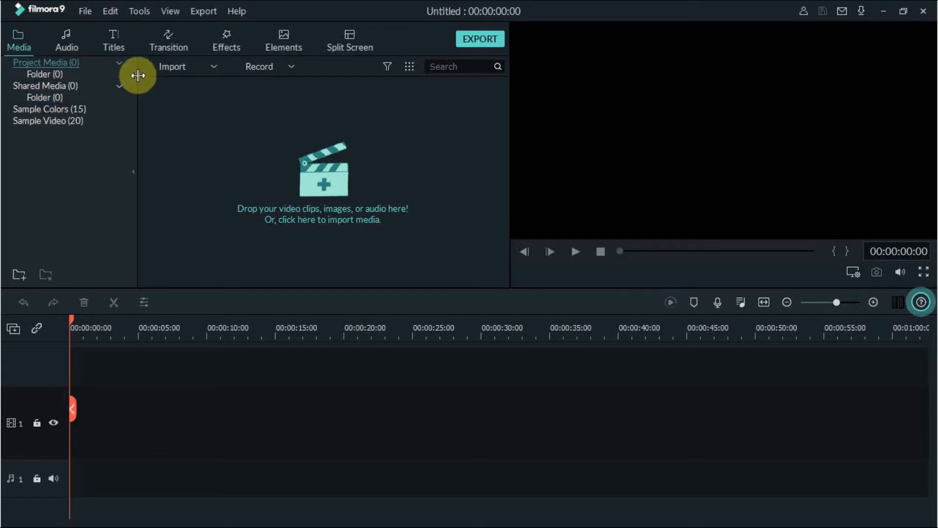
{"action": "left_click", "coordinate": [184, 67]}
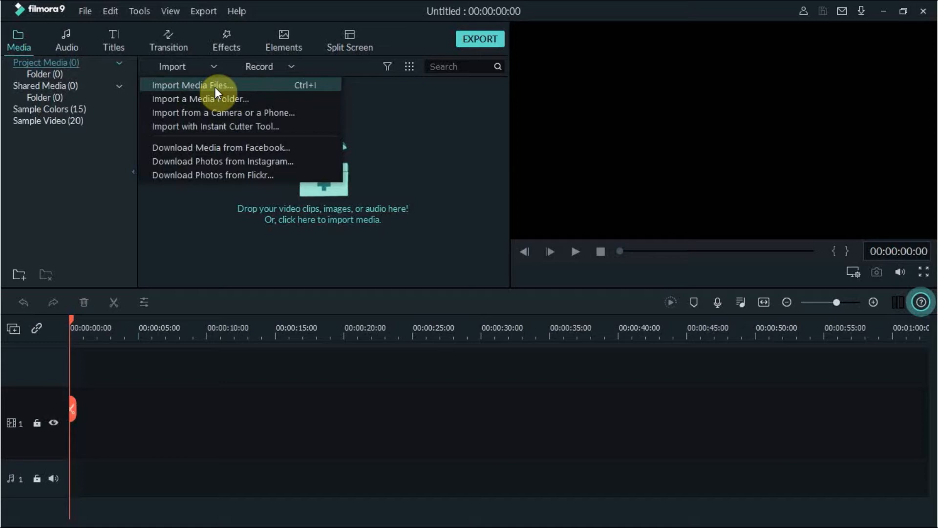
{"action": "left_click", "coordinate": [254, 71]}
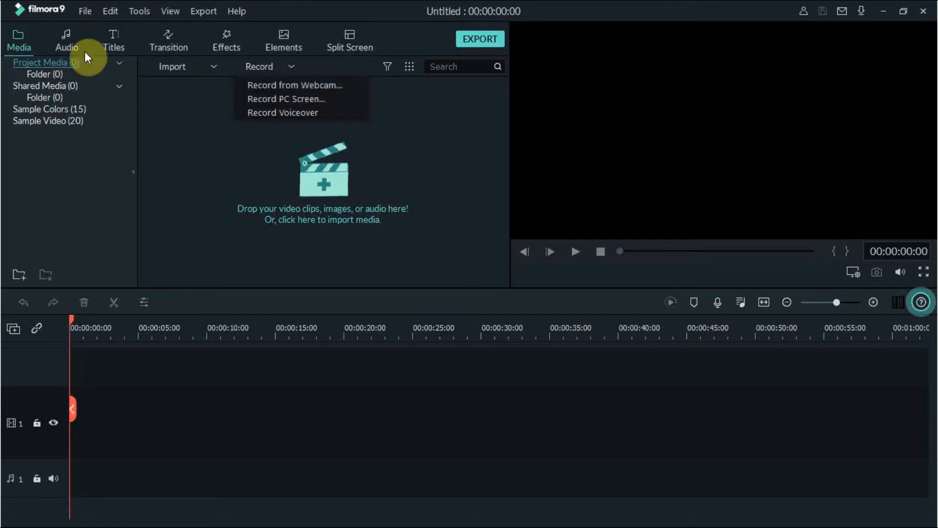
Browse the audio library's music categories and the title library's templates.
{"action": "left_click", "coordinate": [67, 45]}
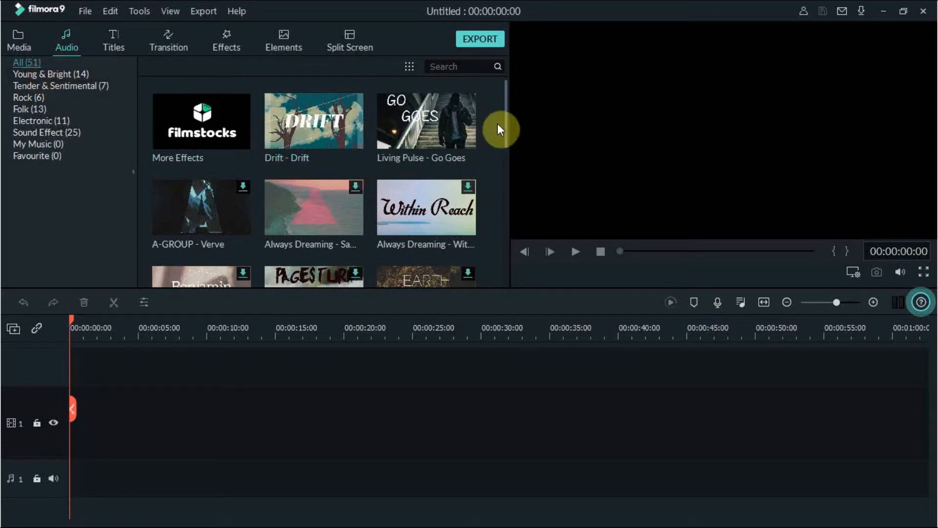
{"action": "left_click_drag", "start_coordinate": [505, 119], "coordinate": [494, 93]}
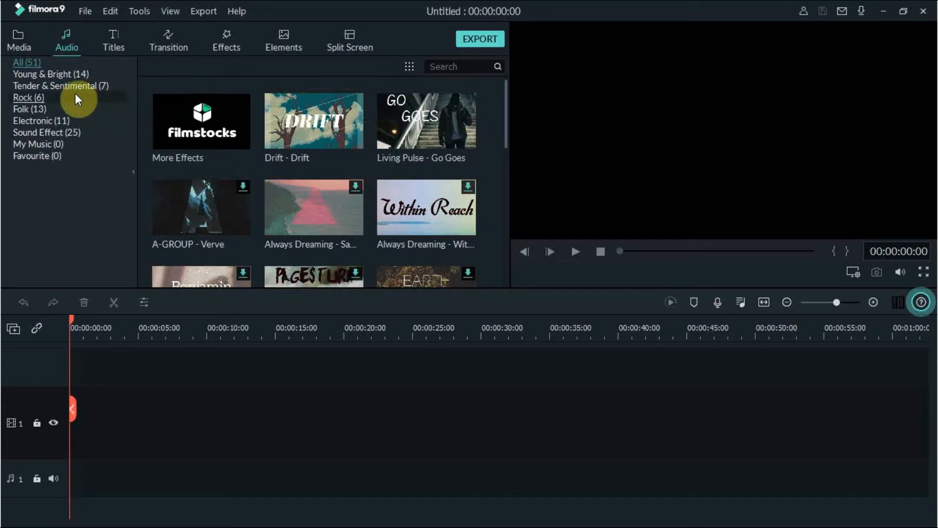
{"action": "left_click", "coordinate": [115, 39]}
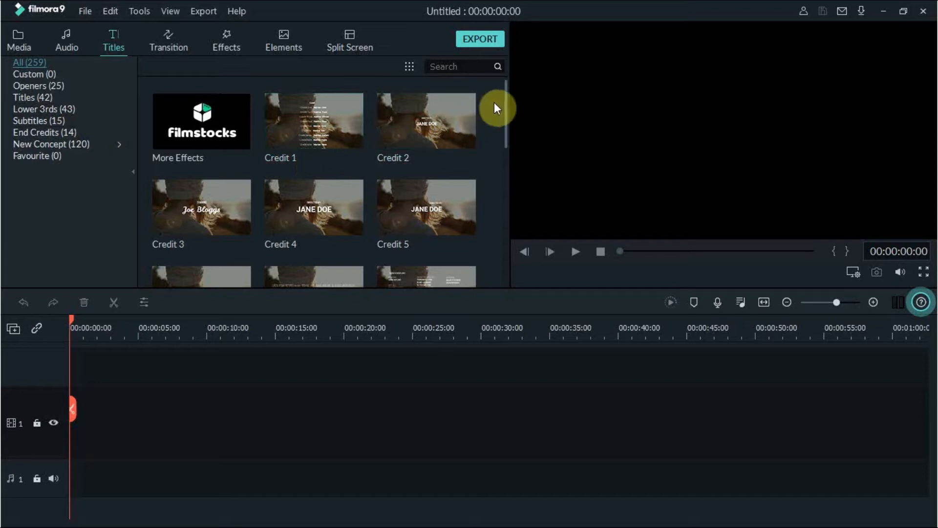
{"action": "mouse_move", "coordinate": [506, 99]}
{"action": "left_mouse_down"}
{"action": "mouse_move", "coordinate": [504, 113]}
{"action": "mouse_move", "coordinate": [504, 84]}
{"action": "left_mouse_up"}
{"action": "mouse_move", "coordinate": [505, 95]}
{"action": "left_mouse_down"}
{"action": "mouse_move", "coordinate": [507, 230]}
{"action": "mouse_move", "coordinate": [508, 85]}
{"action": "left_mouse_up"}
Browse the transitions and effects, previewing the Plain Shape 1 transition and the Aegean filter.
{"action": "left_click", "coordinate": [163, 39]}
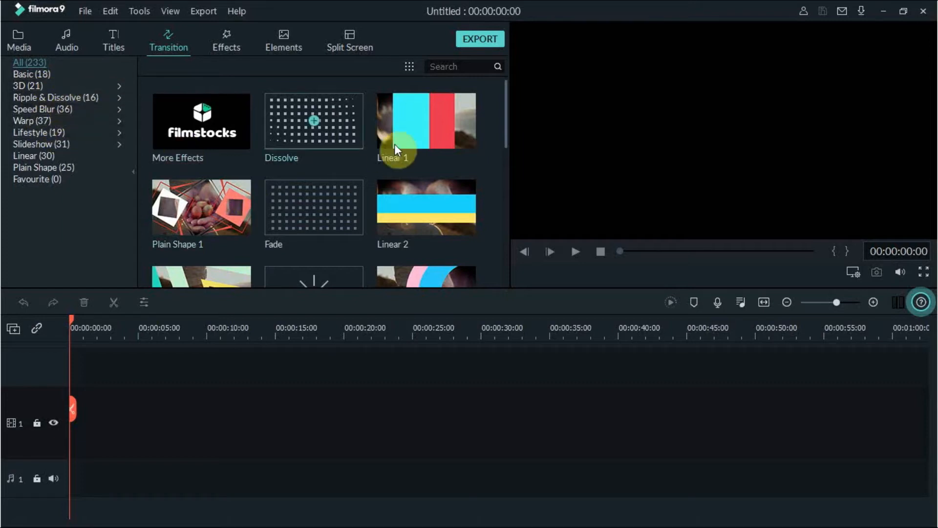
{"action": "left_click", "coordinate": [218, 201]}
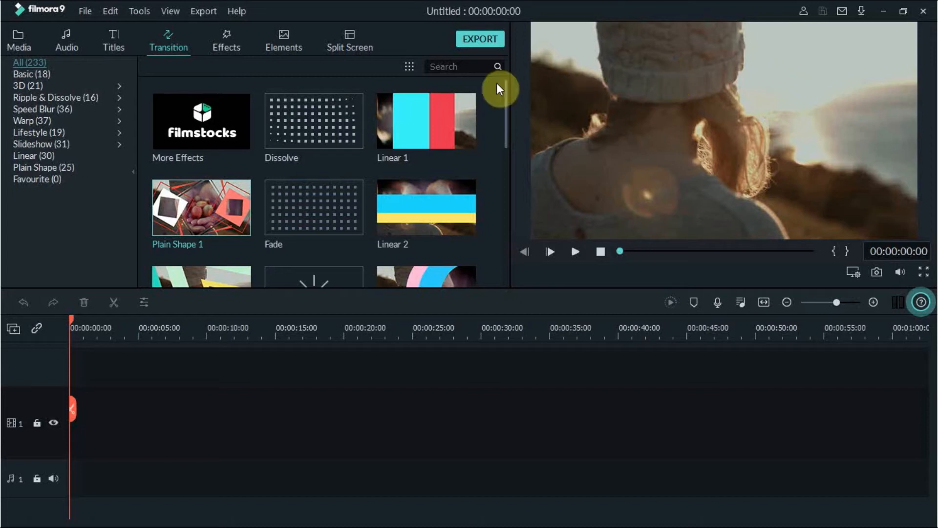
{"action": "left_click", "coordinate": [230, 38]}
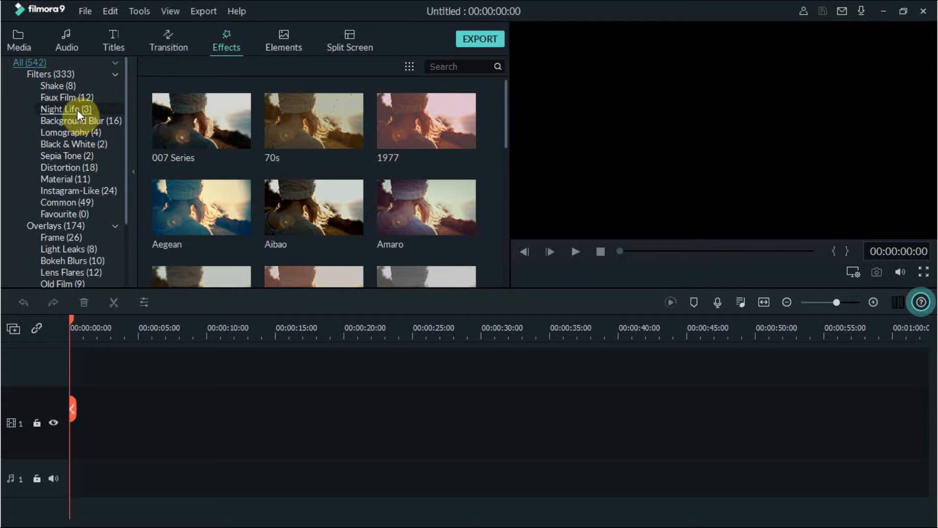
{"action": "left_click", "coordinate": [203, 189]}
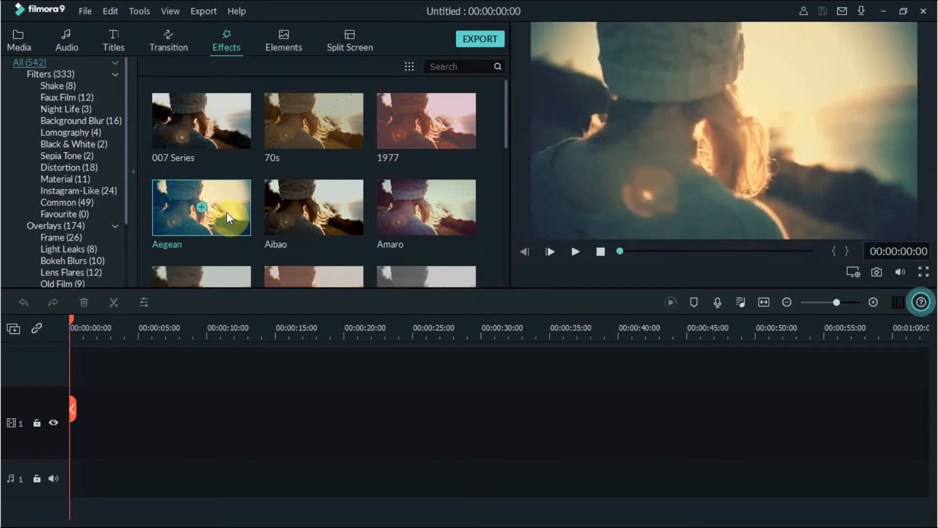
Preview the Element Love 2 graphic and the first side-by-side two-pane split screen layout.
{"action": "left_click", "coordinate": [284, 43]}
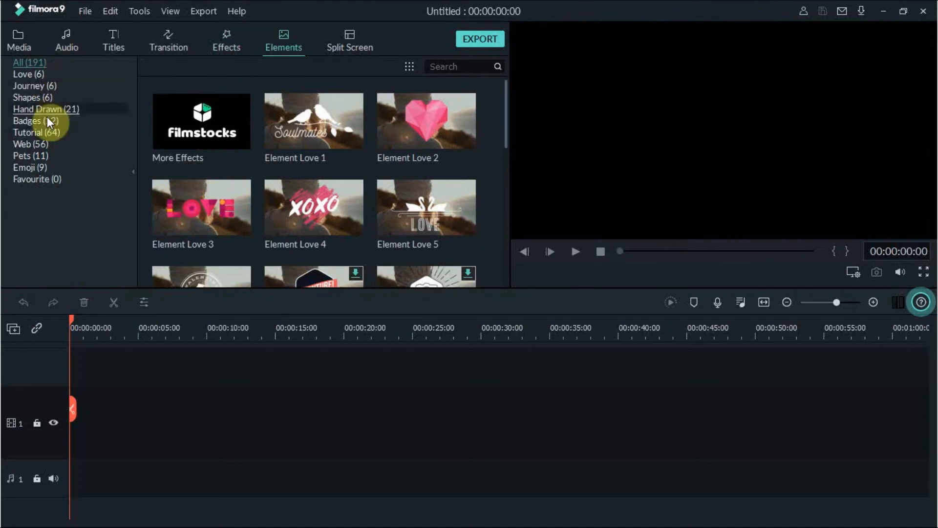
{"action": "left_click", "coordinate": [438, 121]}
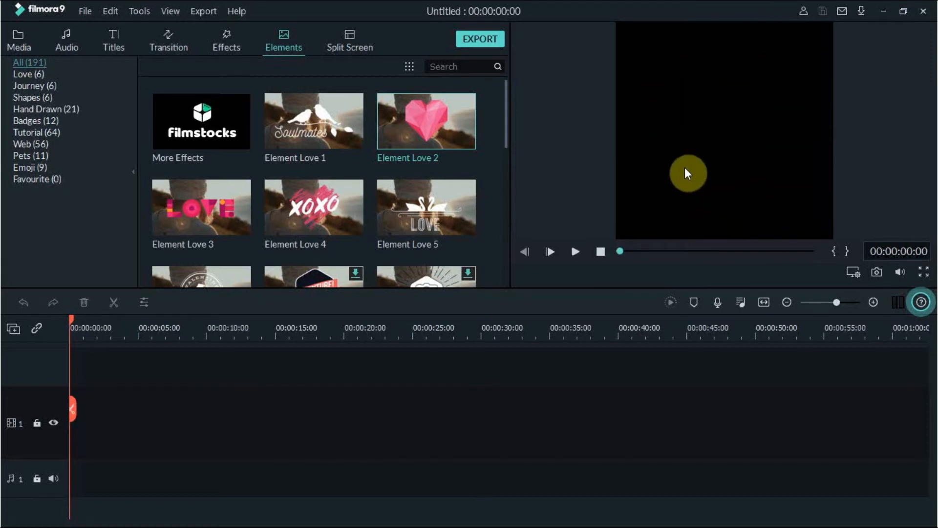
{"action": "left_click", "coordinate": [352, 45]}
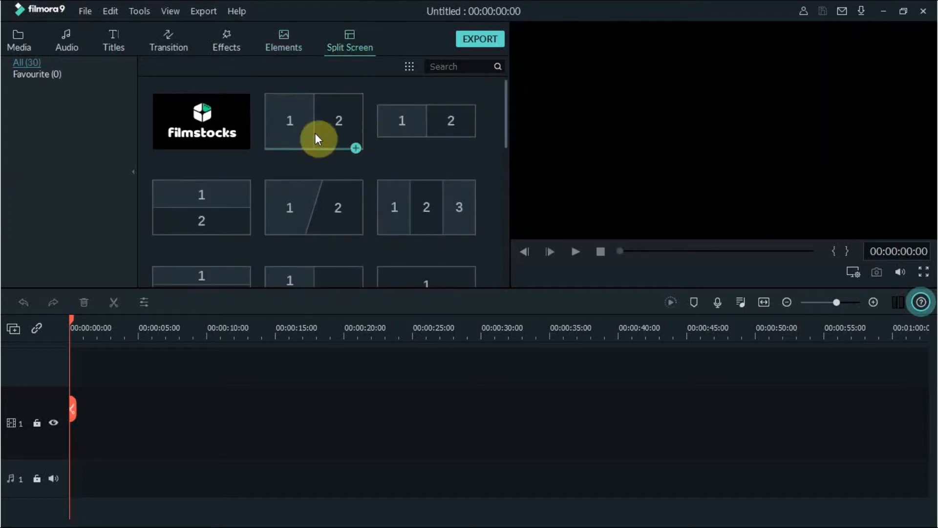
{"action": "left_click", "coordinate": [291, 117]}
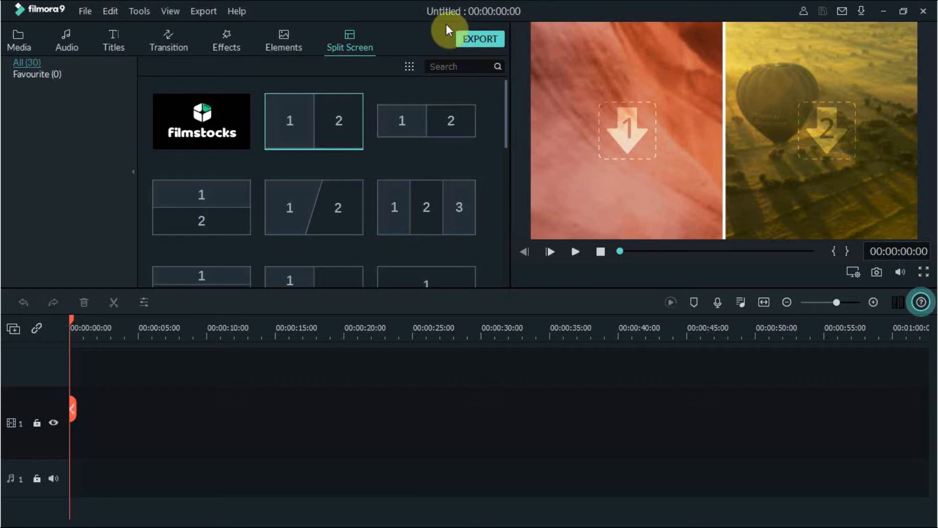
Try to export the empty project.
{"action": "left_click", "coordinate": [479, 43]}
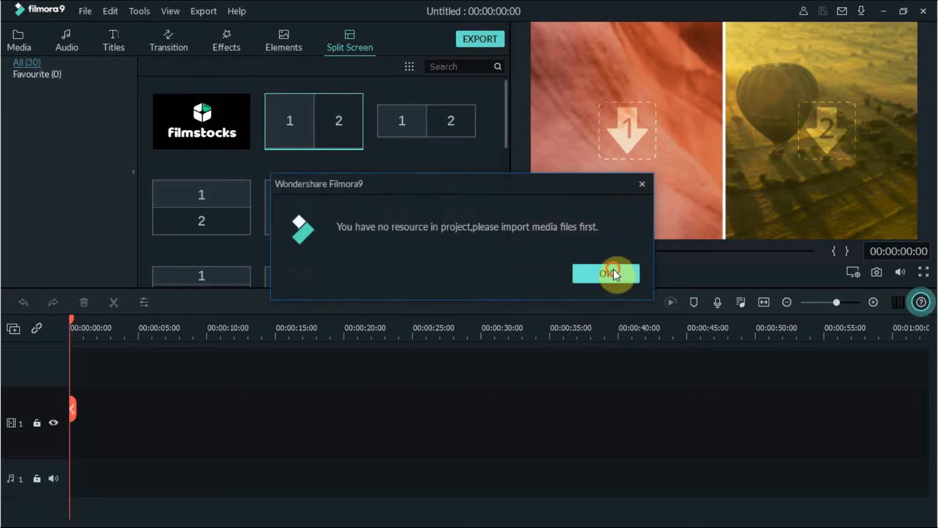
{"action": "left_click", "coordinate": [612, 271]}
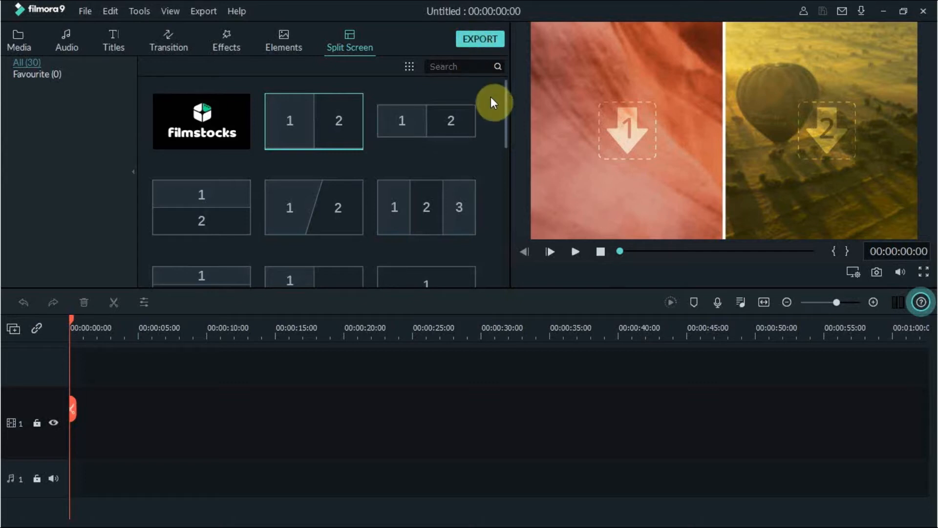
Scrub the split screen preview to about 00:00:01:20 and enter 6 for the minutes of its timecode.
{"action": "mouse_move", "coordinate": [450, 121]}
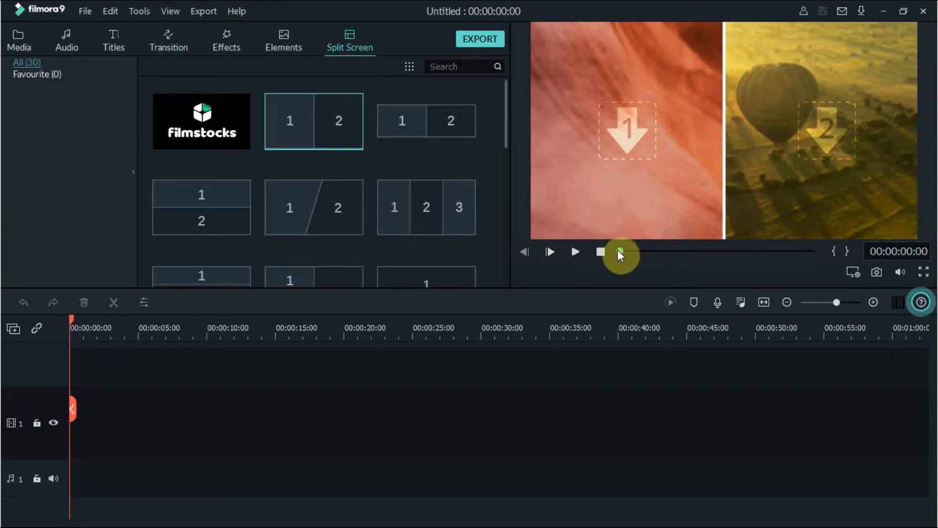
{"action": "left_click_drag", "start_coordinate": [620, 252], "coordinate": [661, 251]}
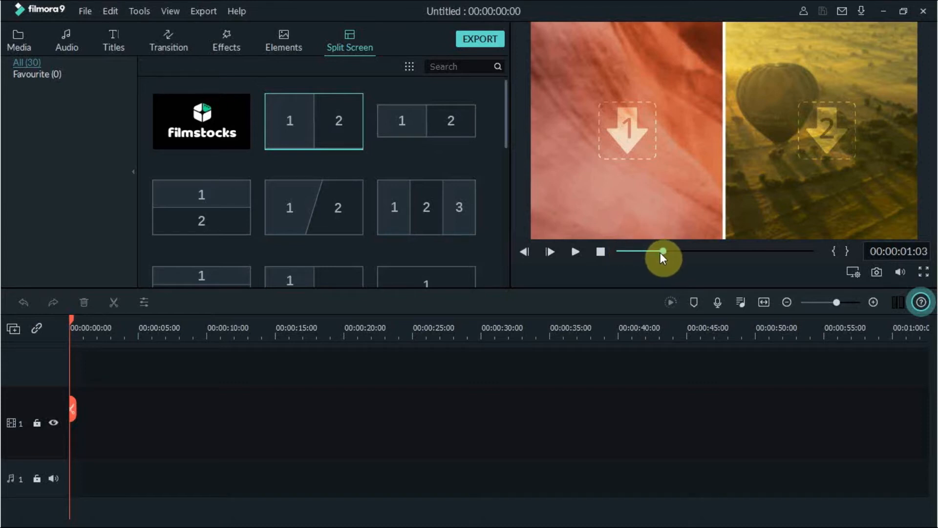
{"action": "left_click_drag", "start_coordinate": [661, 253], "coordinate": [652, 252]}
{"action": "left_click_drag", "start_coordinate": [651, 252], "coordinate": [688, 252]}
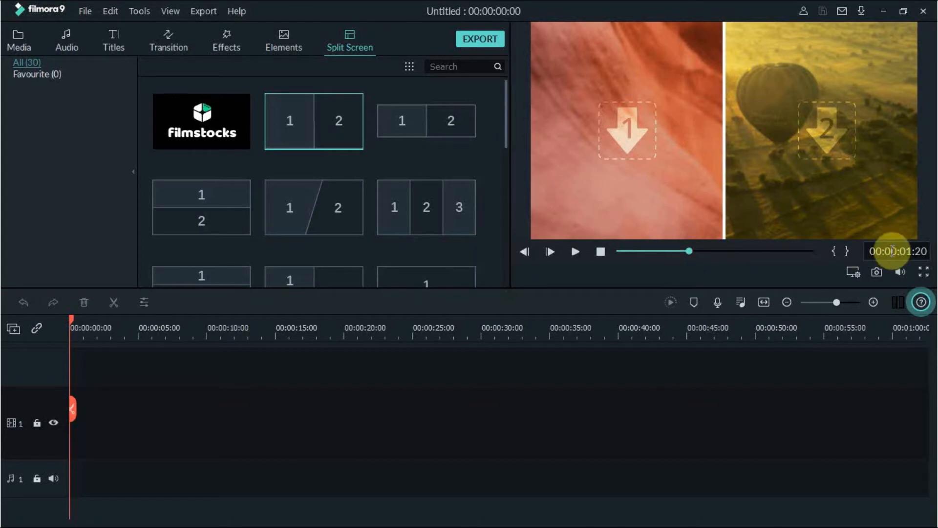
{"action": "left_click", "coordinate": [892, 251]}
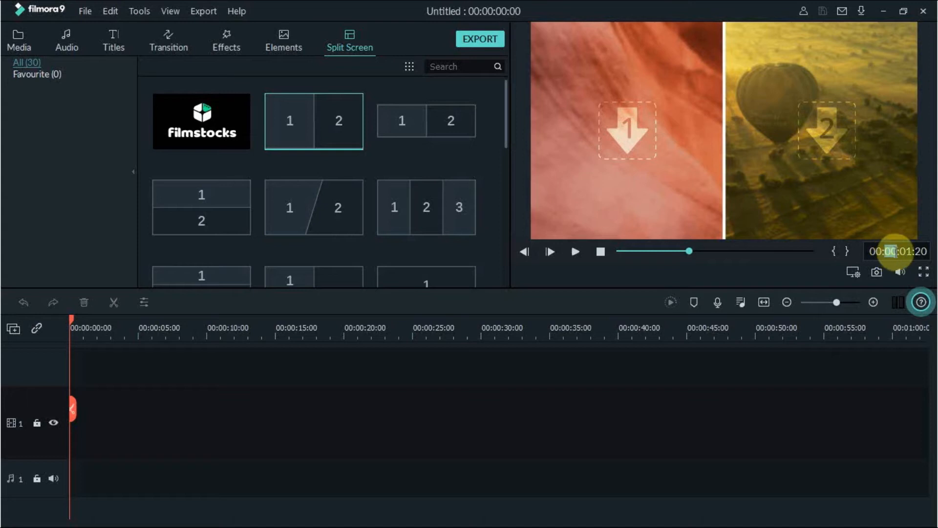
{"action": "type", "text": "6"}
{"action": "key", "text": "Return"}
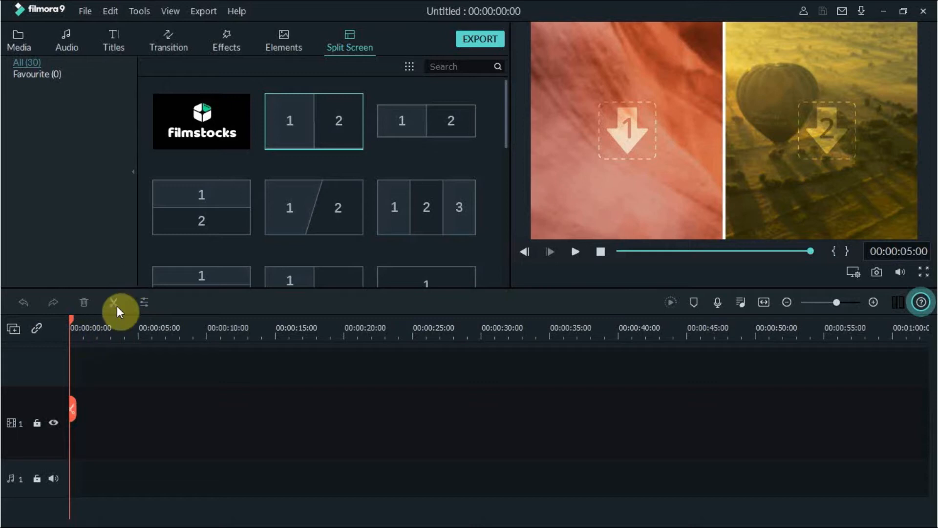
Move the timeline playhead to about 14 seconds and return to the project's media library.
{"action": "left_click", "coordinate": [73, 406]}
{"action": "left_click_drag", "start_coordinate": [73, 406], "coordinate": [105, 412]}
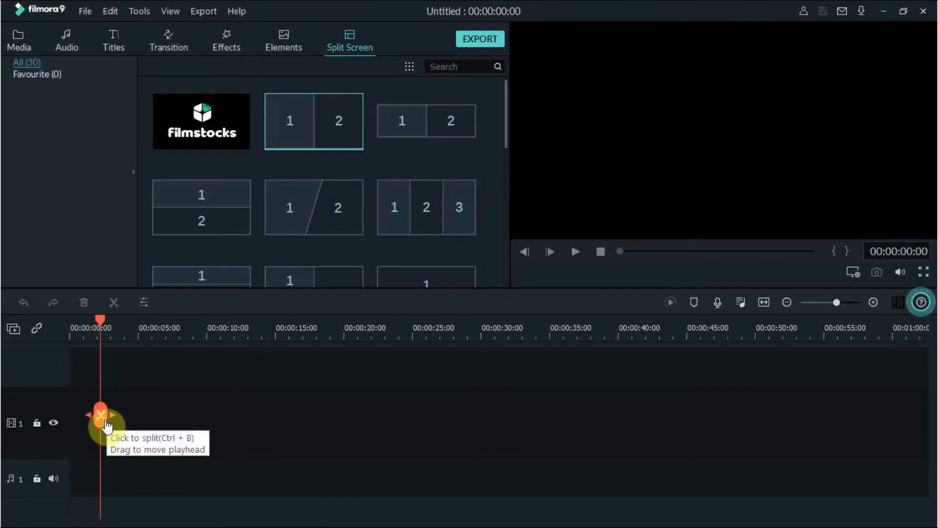
{"action": "left_click_drag", "start_coordinate": [100, 418], "coordinate": [266, 427]}
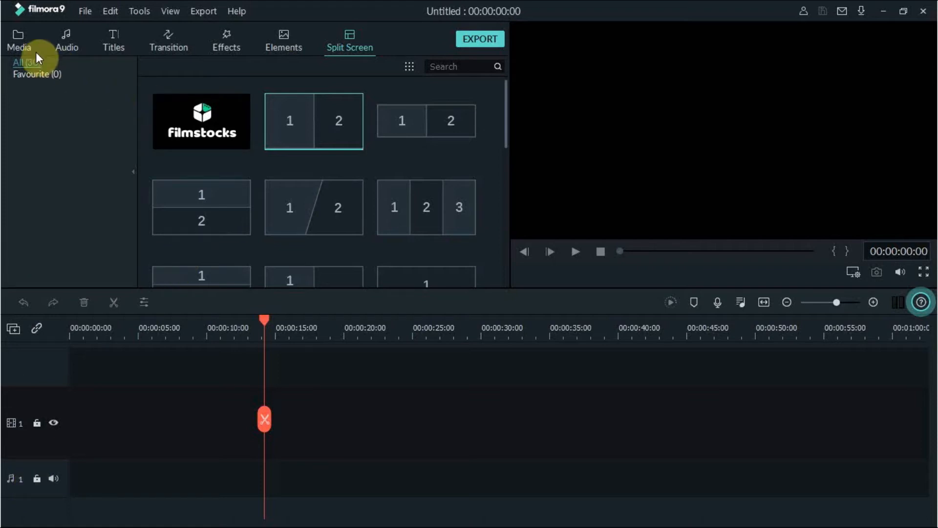
{"action": "left_click", "coordinate": [25, 43]}
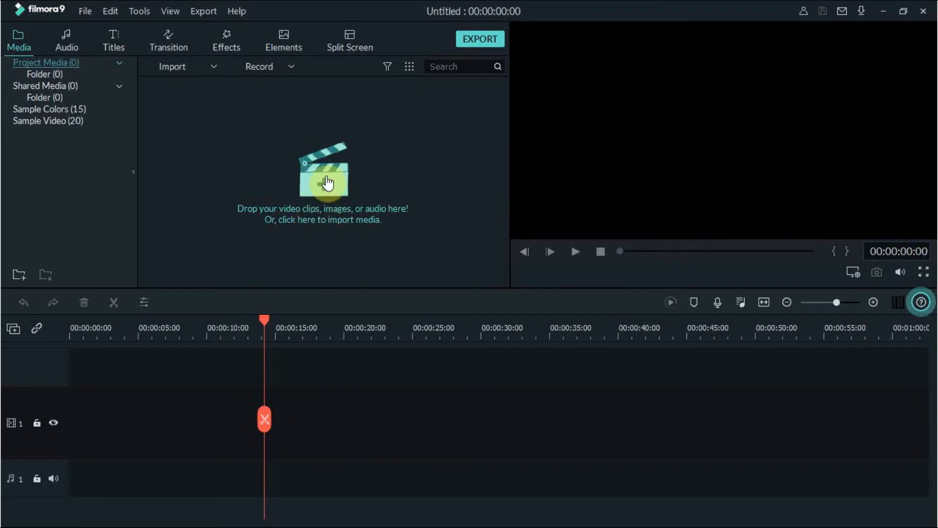
{"action": "left_click", "coordinate": [213, 65]}
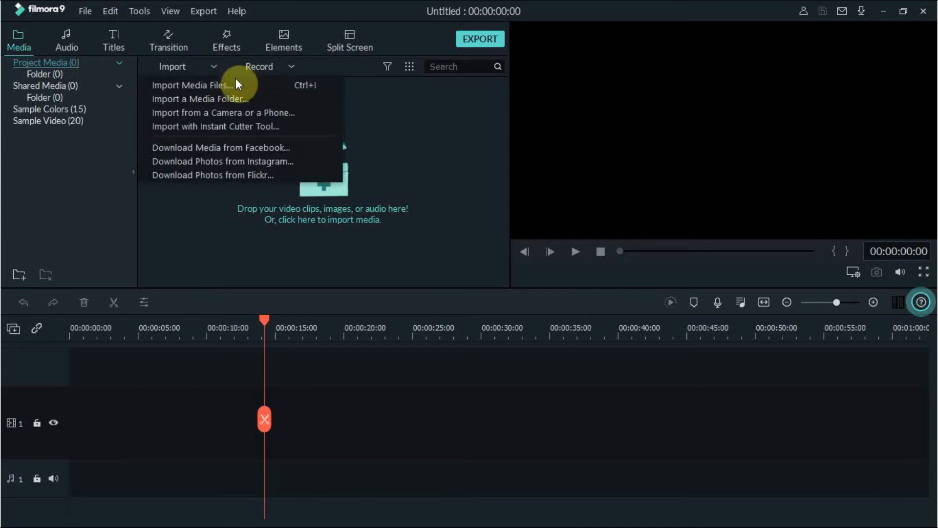
{"action": "left_click", "coordinate": [363, 123]}
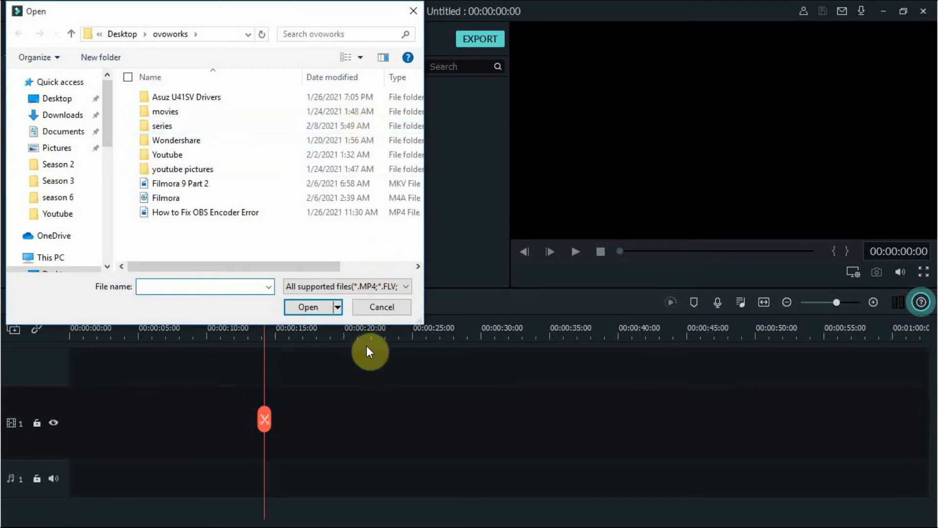
{"action": "left_click", "coordinate": [367, 307]}
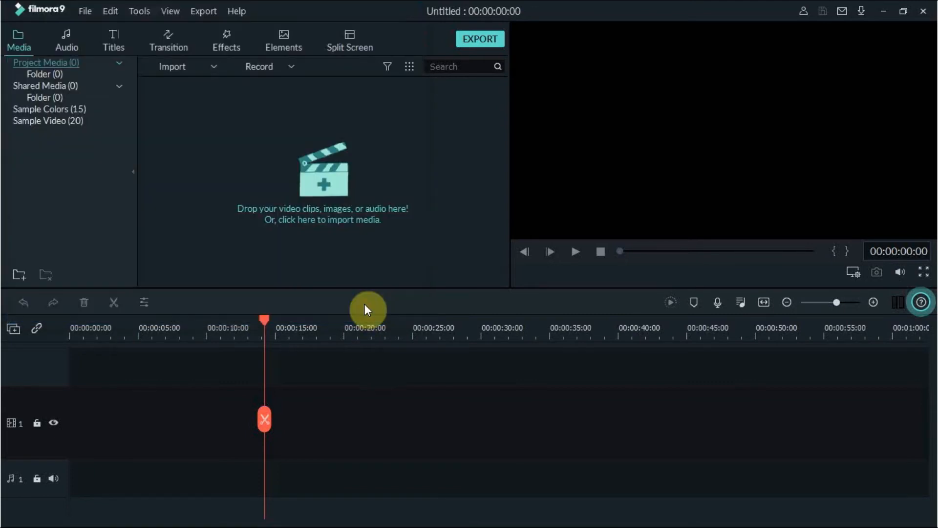
Import the video The Croods A New Age (2020) from the movies folder into the project media.
{"action": "left_click", "coordinate": [282, 198]}
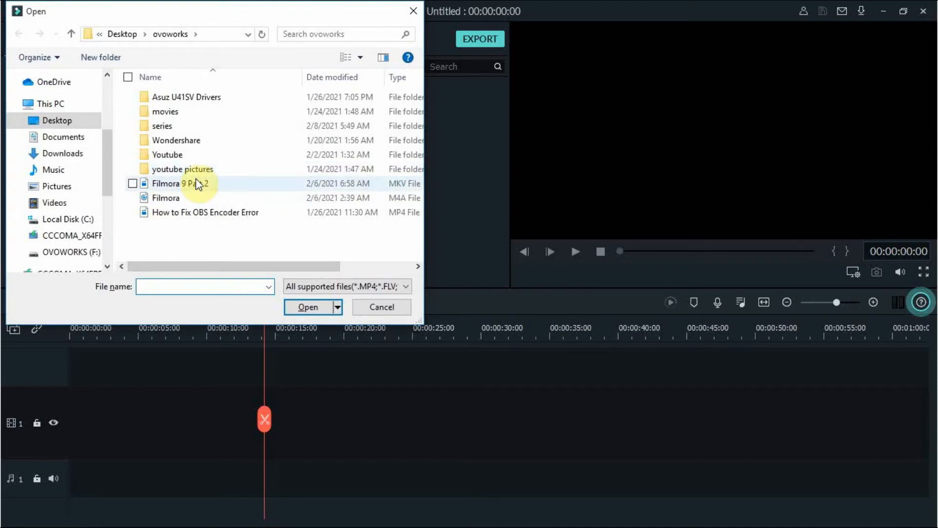
{"action": "left_click", "coordinate": [170, 185]}
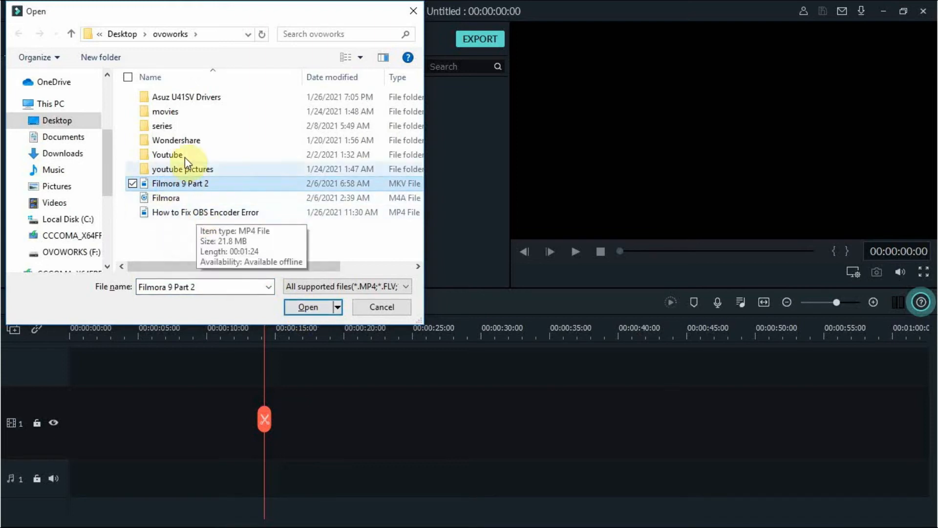
{"action": "double_click", "coordinate": [161, 113]}
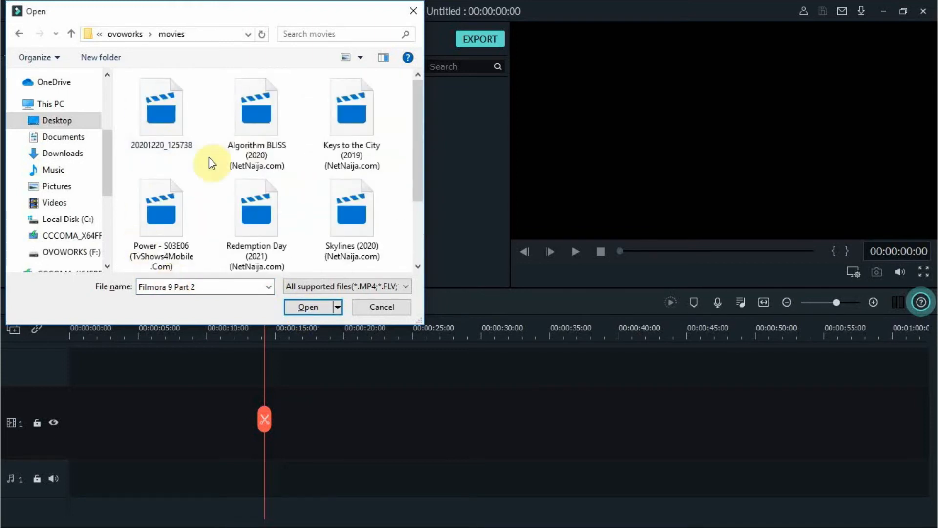
{"action": "left_click_drag", "start_coordinate": [418, 129], "coordinate": [432, 225]}
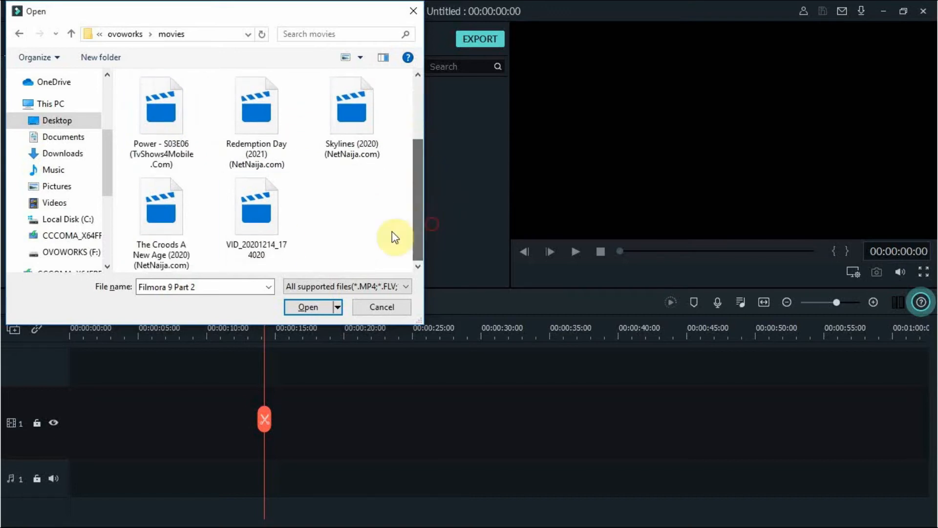
{"action": "left_click", "coordinate": [166, 222]}
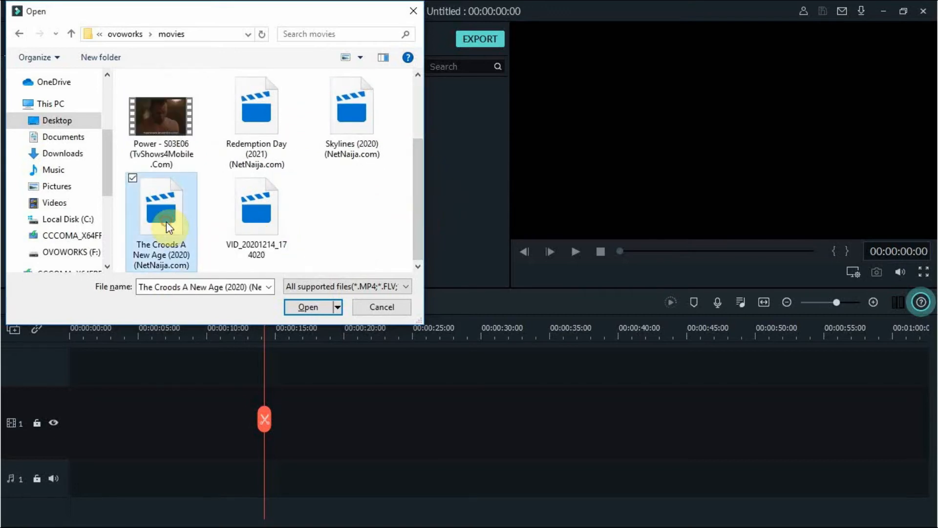
{"action": "left_click", "coordinate": [307, 307]}
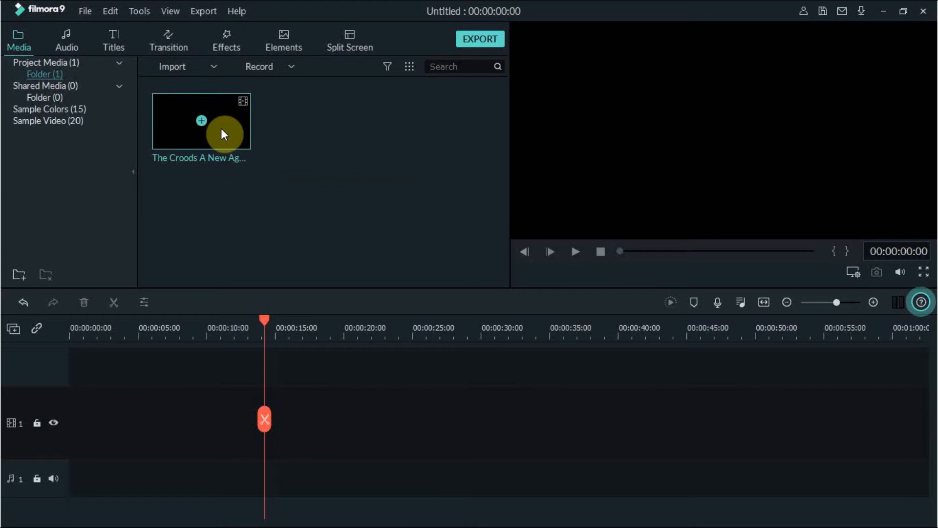
Place The Croods A New Age clip at the start of video track 1, keeping the project settings at 1920 x 1080 25fps.
{"action": "left_click_drag", "start_coordinate": [221, 128], "coordinate": [75, 456]}
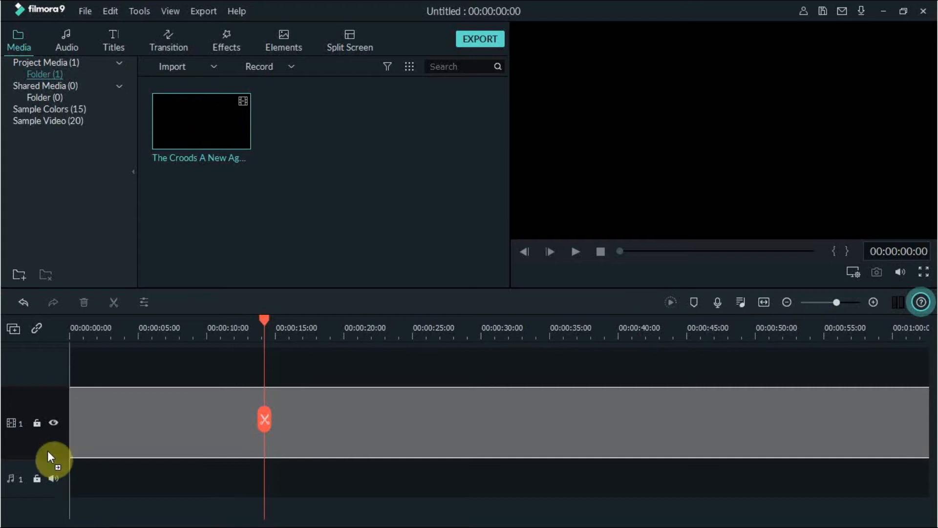
{"action": "left_click_drag", "start_coordinate": [22, 421], "coordinate": [51, 397]}
{"action": "left_click_drag", "start_coordinate": [143, 409], "coordinate": [62, 407]}
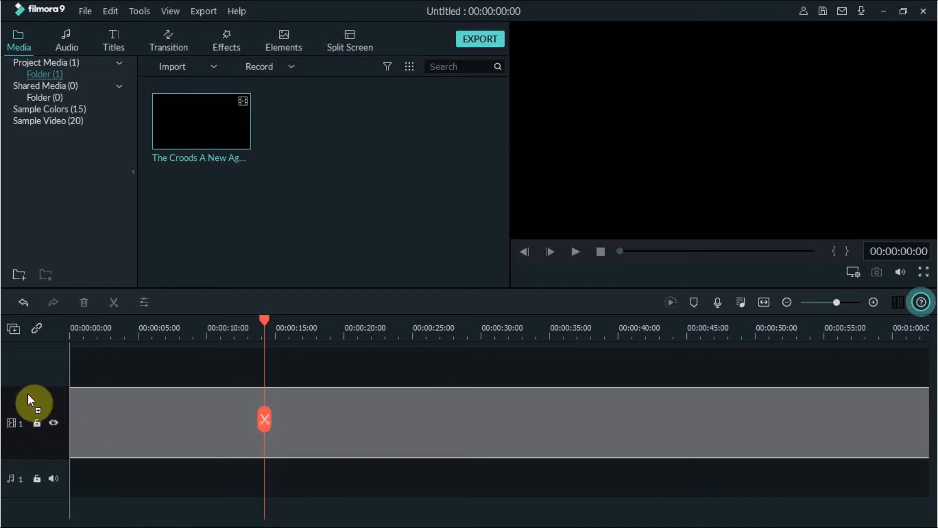
{"action": "left_click_drag", "start_coordinate": [53, 397], "coordinate": [67, 412]}
{"action": "left_click_drag", "start_coordinate": [13, 403], "coordinate": [13, 403]}
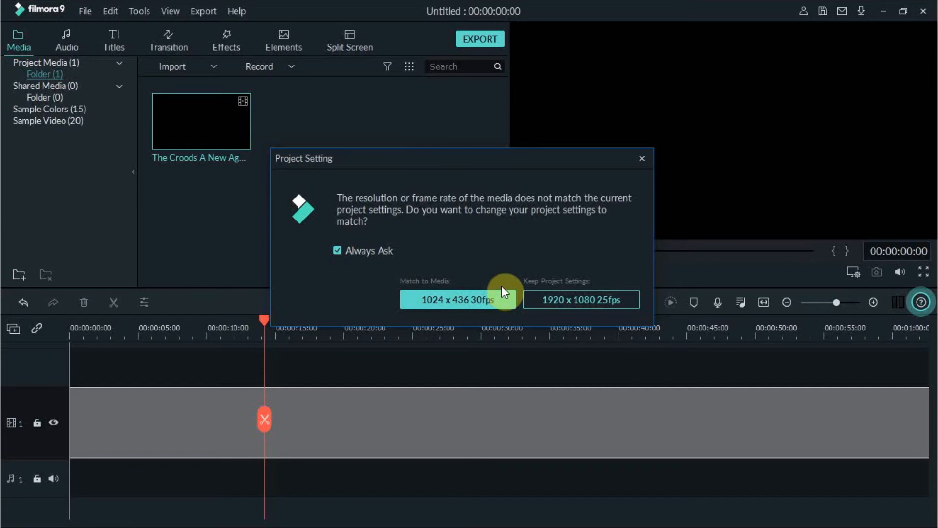
{"action": "left_click", "coordinate": [551, 299]}
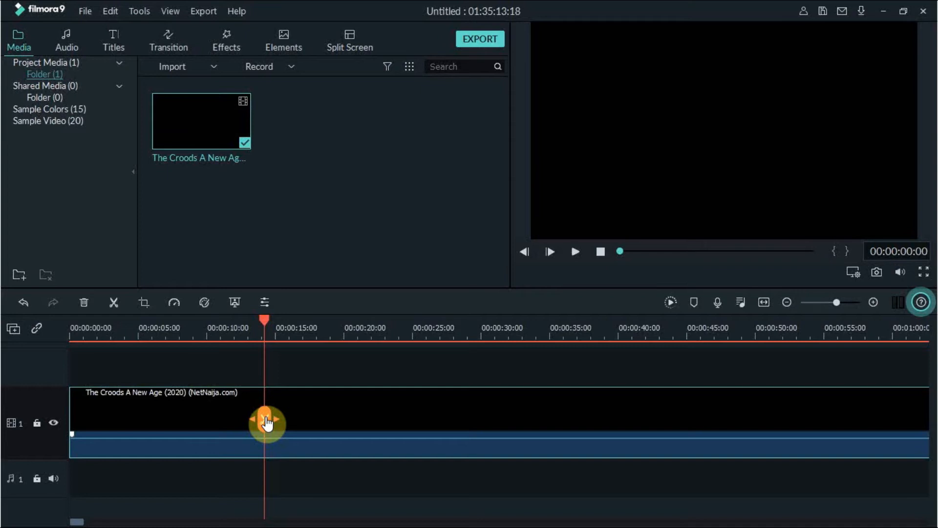
Split the Croods clip at 00:00:34:21 and delete the part after the cut.
{"action": "left_click_drag", "start_coordinate": [266, 423], "coordinate": [550, 427]}
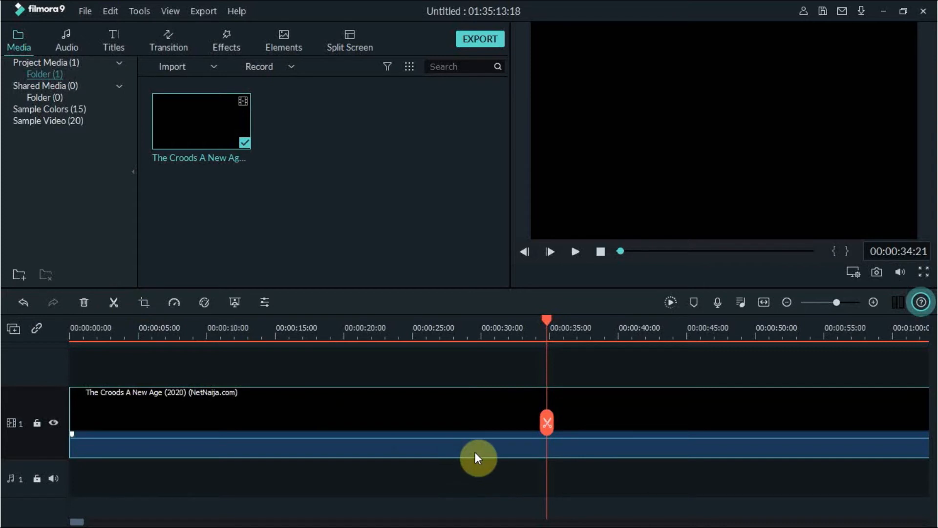
{"action": "key", "text": "ctrl+b"}
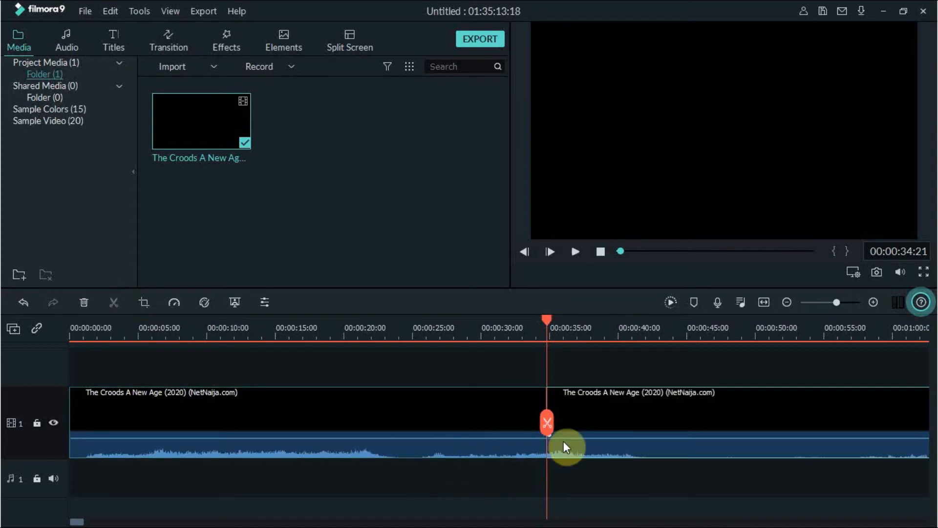
{"action": "left_click_drag", "start_coordinate": [567, 416], "coordinate": [625, 419]}
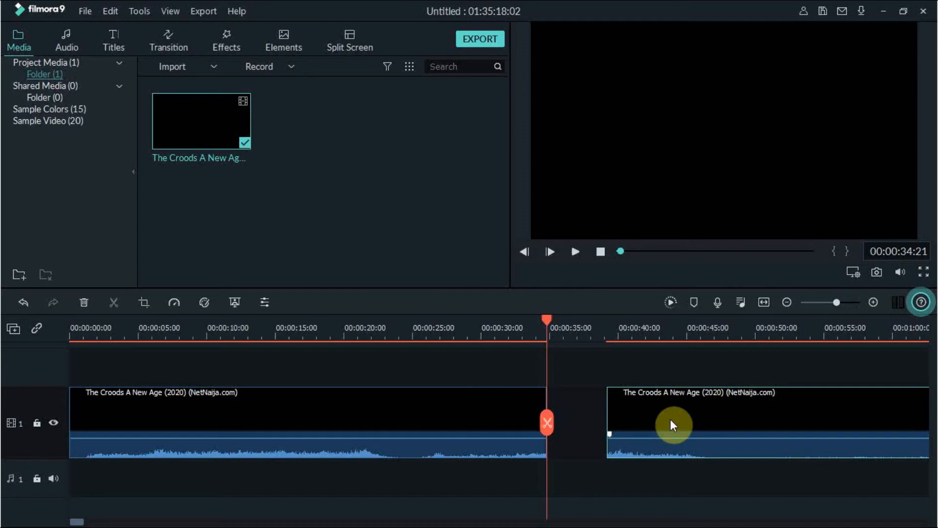
{"action": "right_click", "coordinate": [671, 424]}
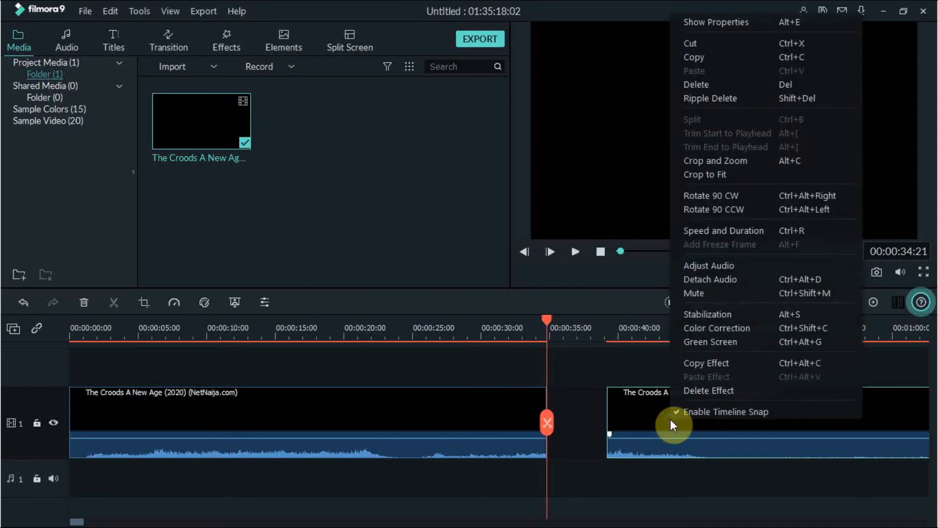
{"action": "left_click", "coordinate": [790, 86]}
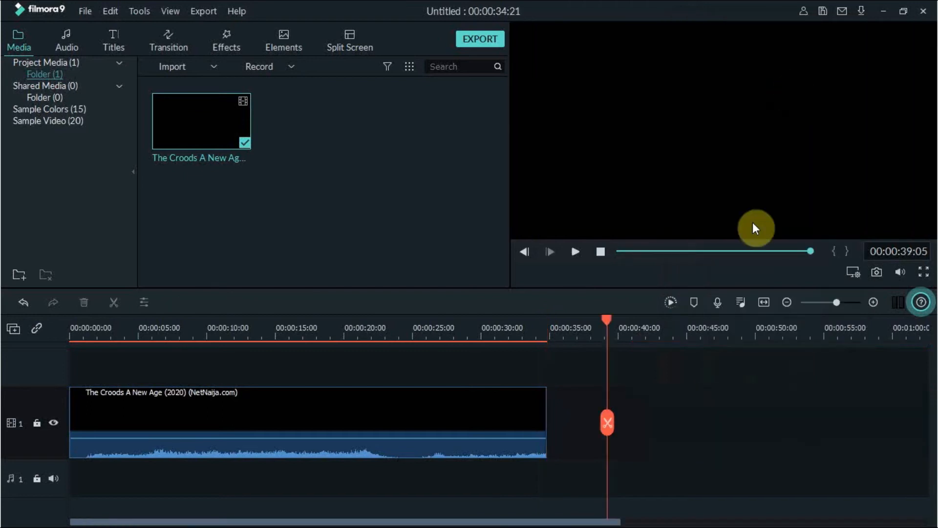
Play the shortened Croods clip from about 6.5 seconds and pause it at 00:00:12:04.
{"action": "left_click", "coordinate": [258, 439]}
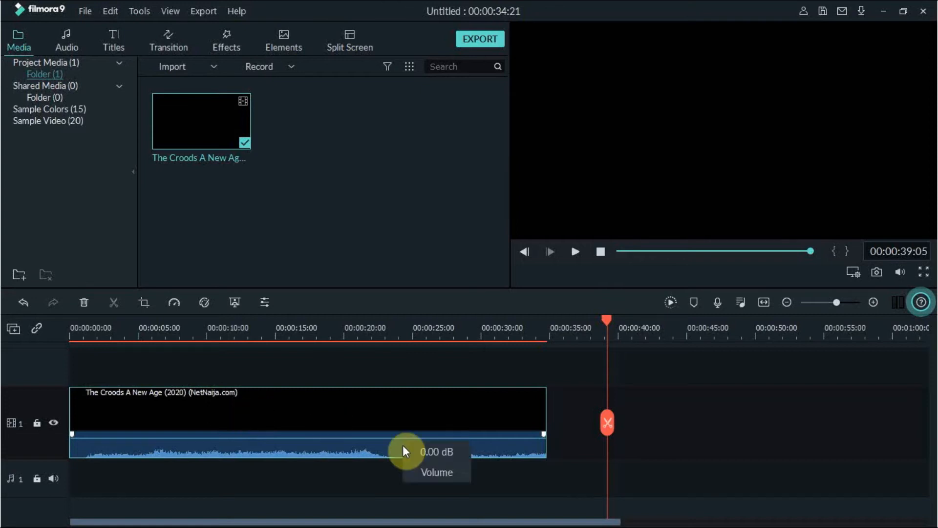
{"action": "left_click_drag", "start_coordinate": [606, 428], "coordinate": [229, 423]}
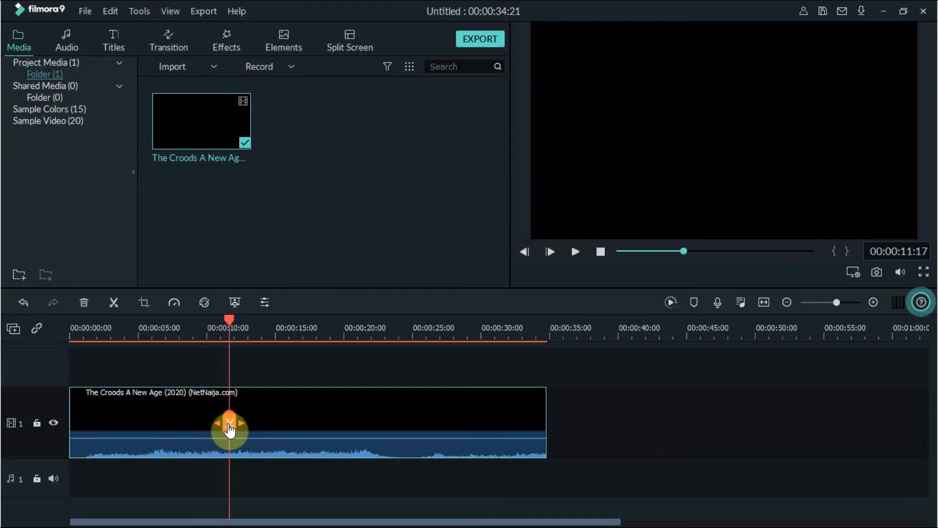
{"action": "left_click", "coordinate": [222, 393]}
{"action": "left_click_drag", "start_coordinate": [233, 423], "coordinate": [159, 419]}
{"action": "key", "text": "space"}
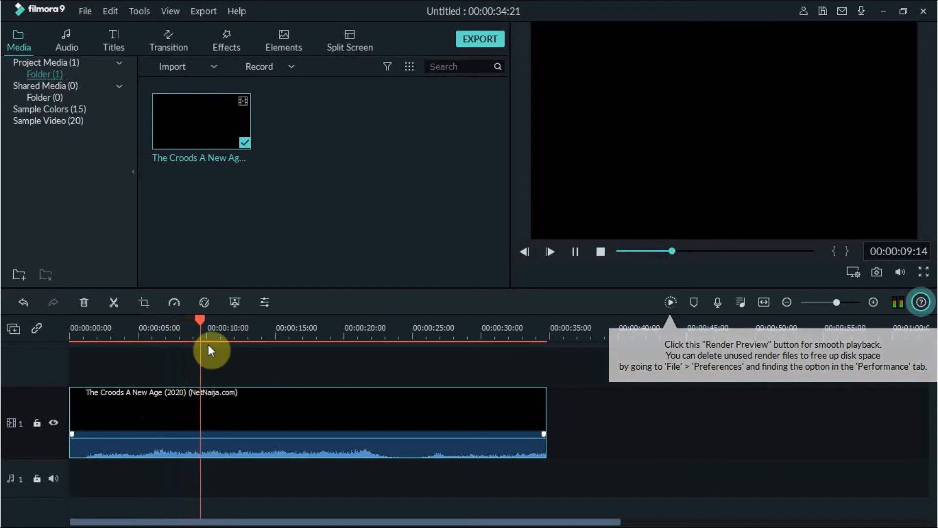
{"action": "key", "text": "space"}
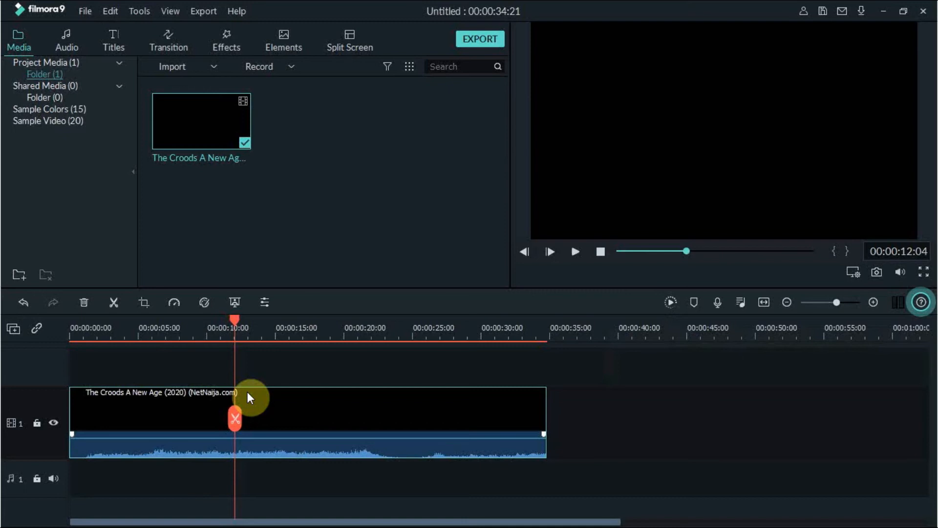
Import the video How to Fix OBS Encoder Error from the ovoworks folder into the project media.
{"action": "left_click", "coordinate": [277, 166]}
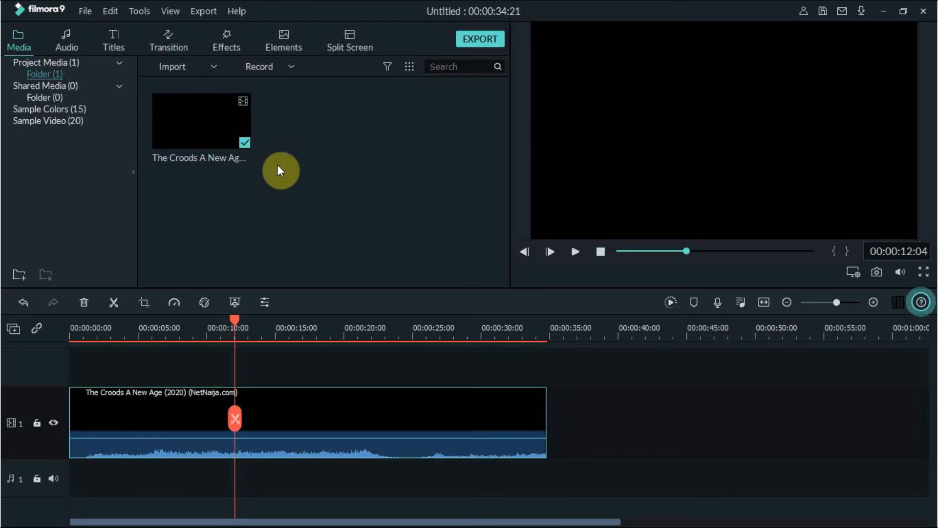
{"action": "double_click", "coordinate": [277, 165]}
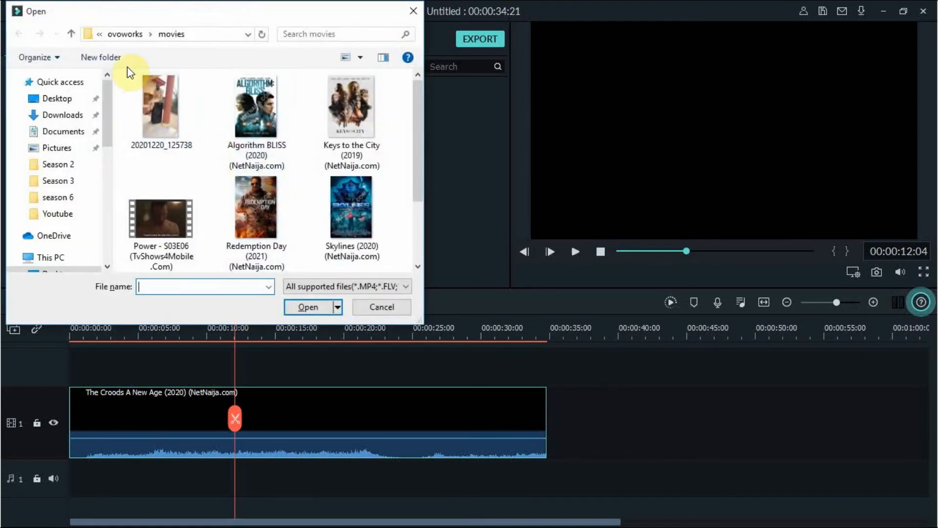
{"action": "left_click", "coordinate": [125, 33]}
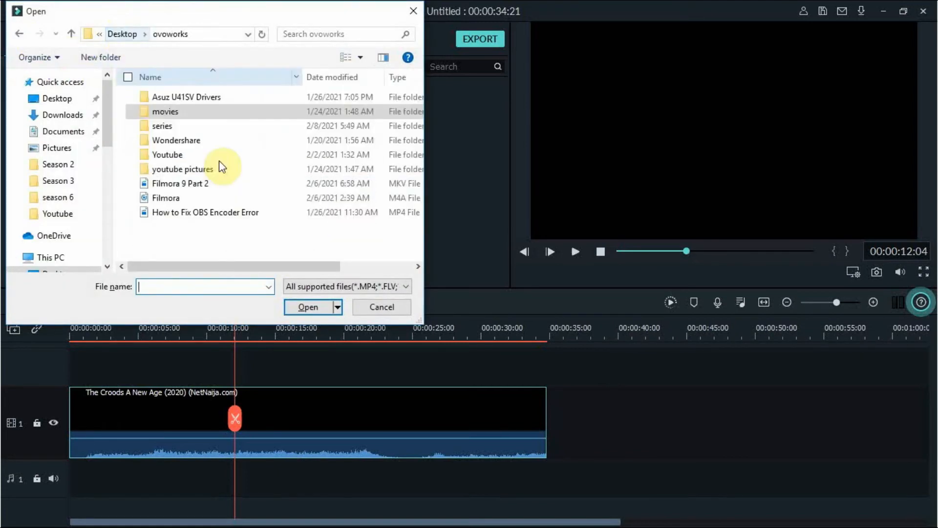
{"action": "left_click", "coordinate": [174, 213]}
{"action": "left_click", "coordinate": [301, 307]}
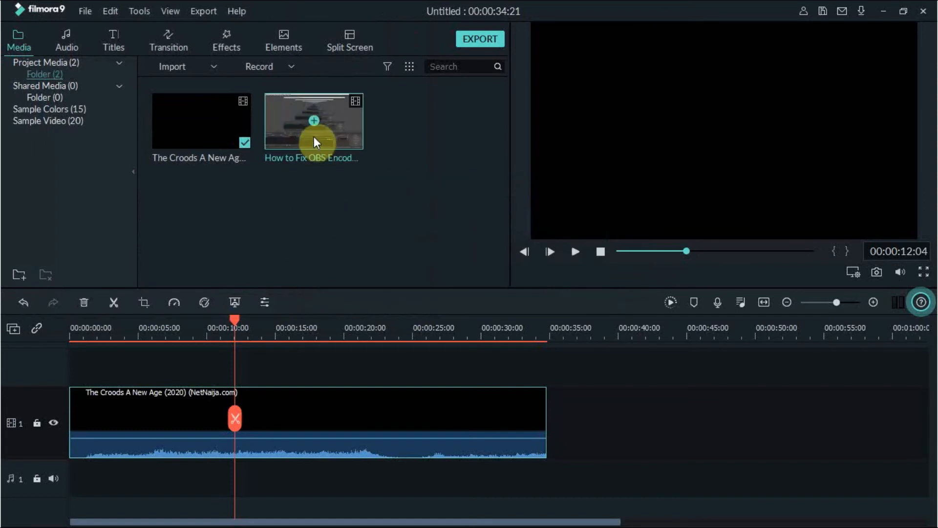
Replace the Croods clip on video track 1 with How to Fix OBS Encoder Error, keeping the project settings at 1920 x 1080 25fps.
{"action": "left_click", "coordinate": [302, 394]}
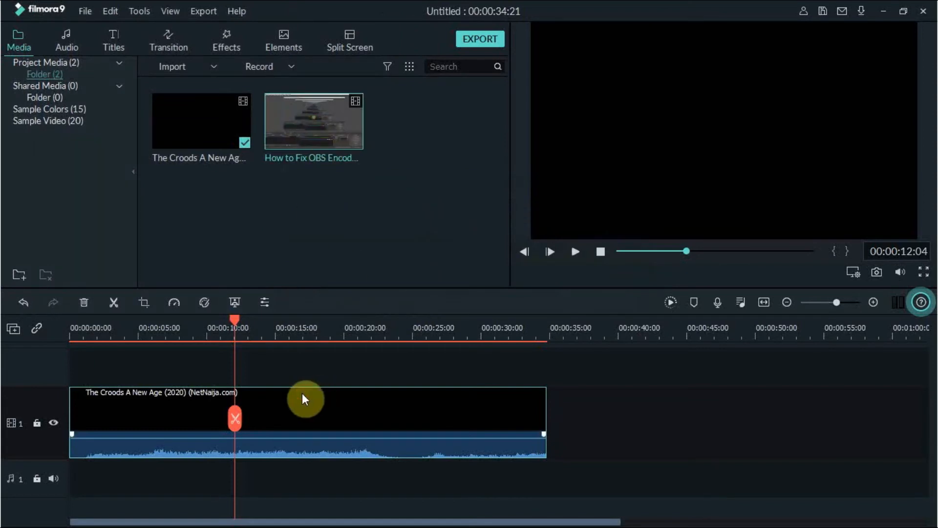
{"action": "key", "text": "Delete"}
{"action": "left_click_drag", "start_coordinate": [315, 127], "coordinate": [75, 426]}
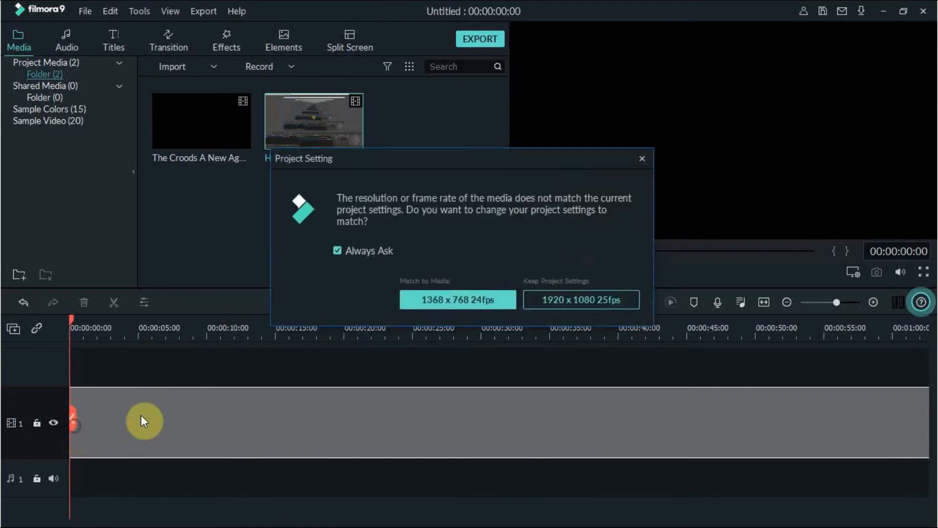
{"action": "left_click", "coordinate": [556, 301]}
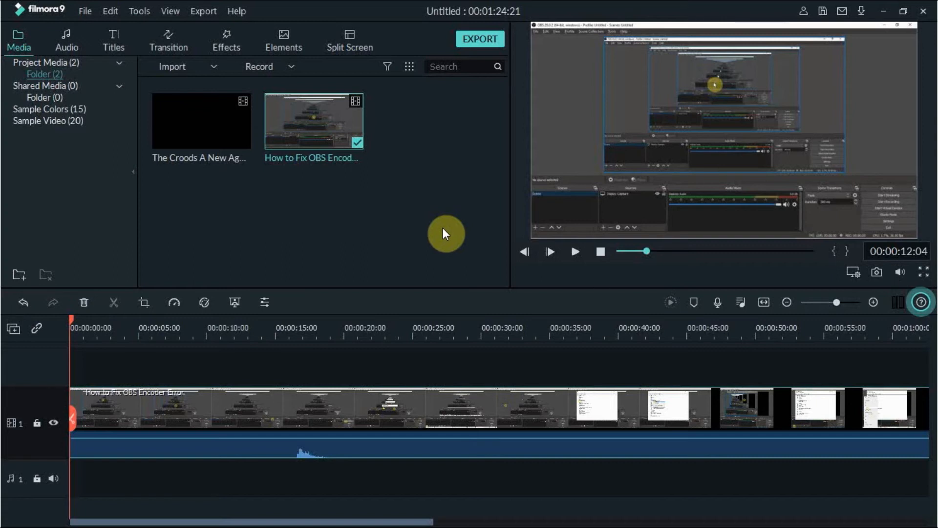
Play the OBS Encoder Error clip up to 00:00:16:02 and split it there.
{"action": "key", "text": "space"}
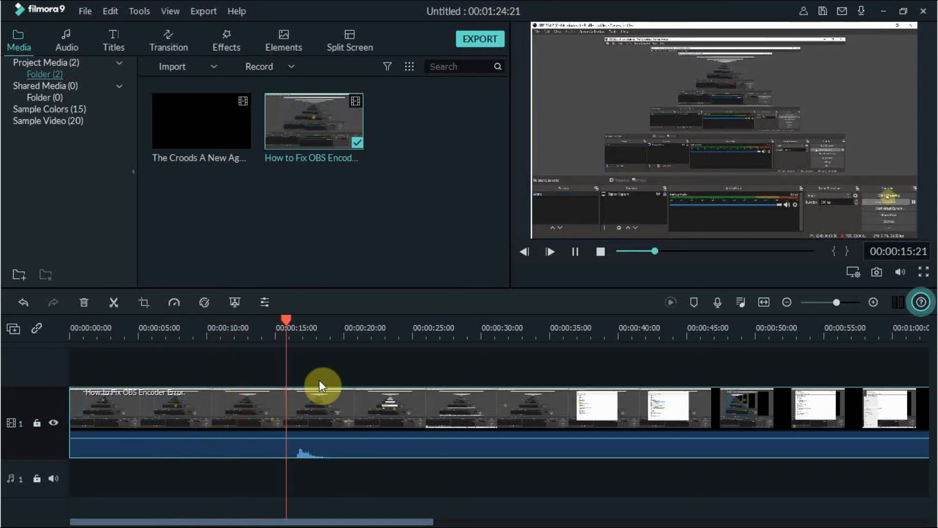
{"action": "key", "text": "space"}
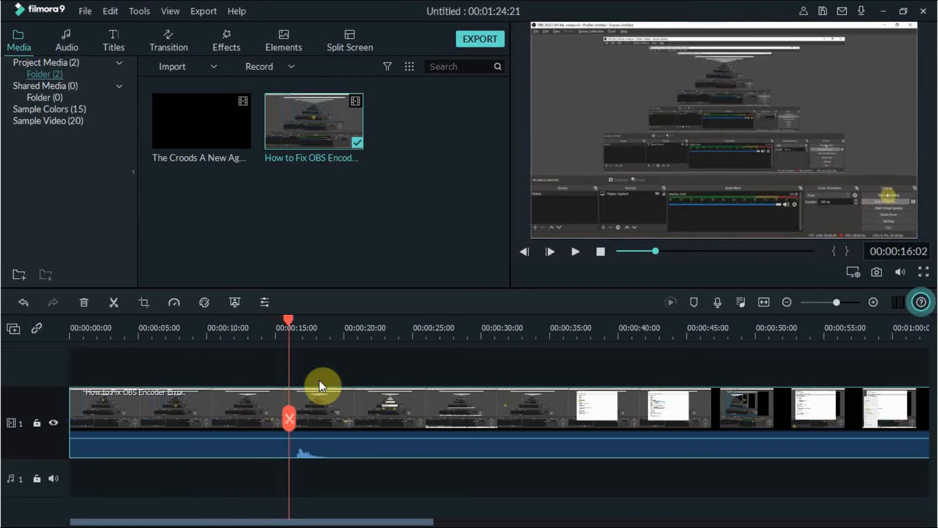
{"action": "left_click", "coordinate": [290, 422]}
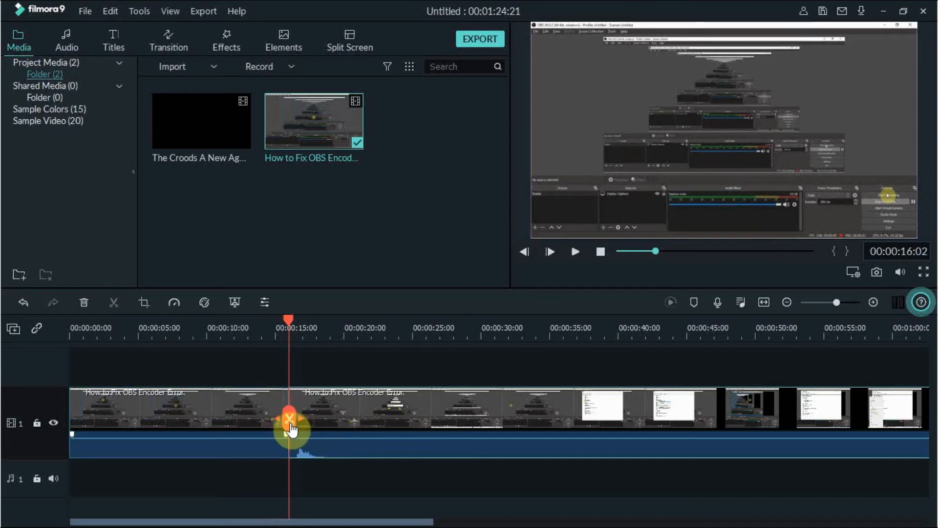
Split the second part of the clip at 00:00:20:13 and delete the segment between the two cuts.
{"action": "mouse_move", "coordinate": [303, 400]}
{"action": "left_mouse_down"}
{"action": "mouse_move", "coordinate": [354, 401]}
{"action": "mouse_move", "coordinate": [311, 406]}
{"action": "left_mouse_up"}
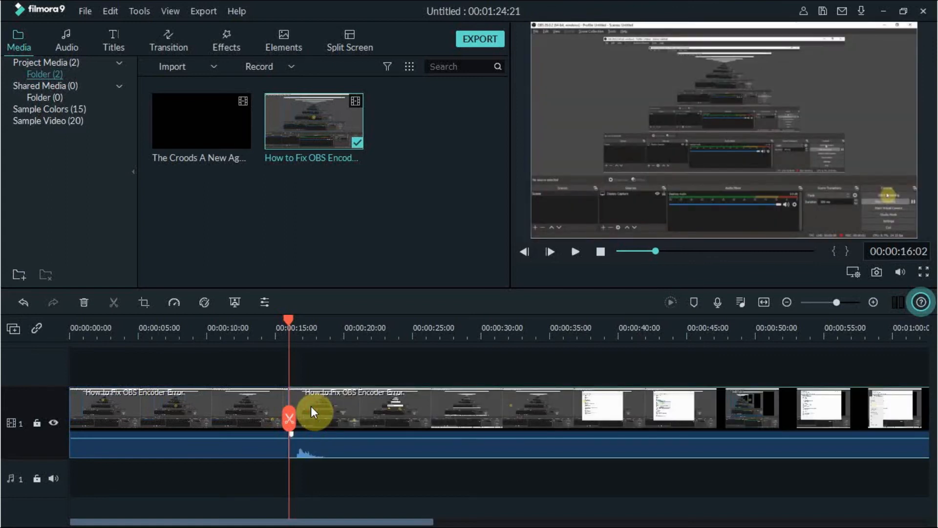
{"action": "key", "text": "space"}
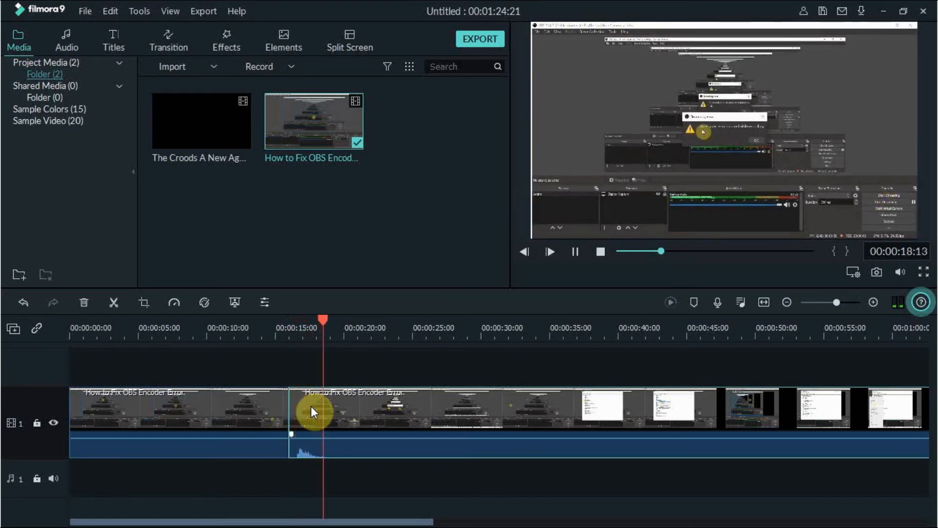
{"action": "key", "text": "space"}
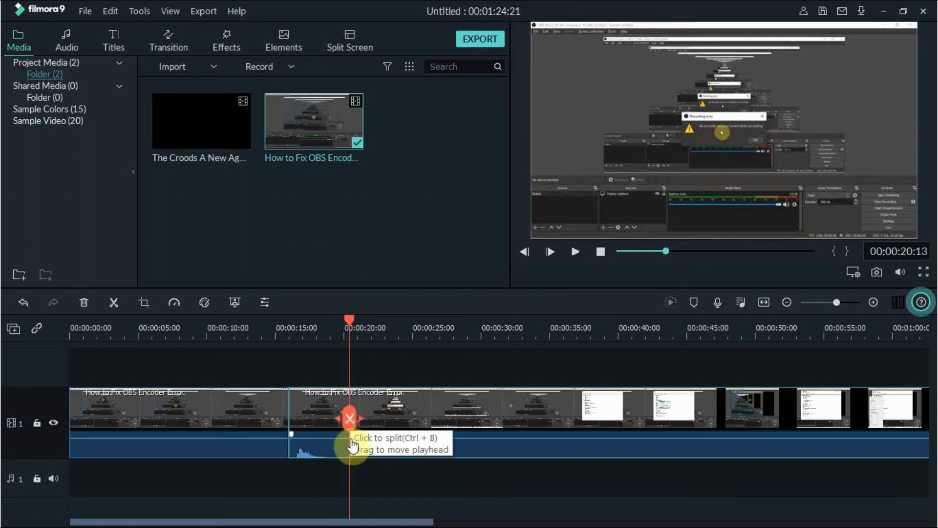
{"action": "left_click", "coordinate": [350, 413]}
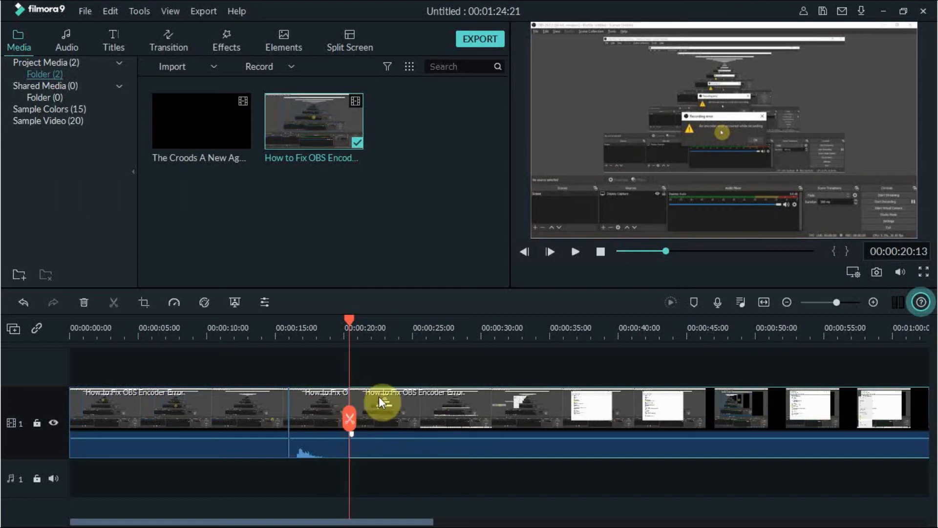
{"action": "left_click_drag", "start_coordinate": [330, 414], "coordinate": [318, 393]}
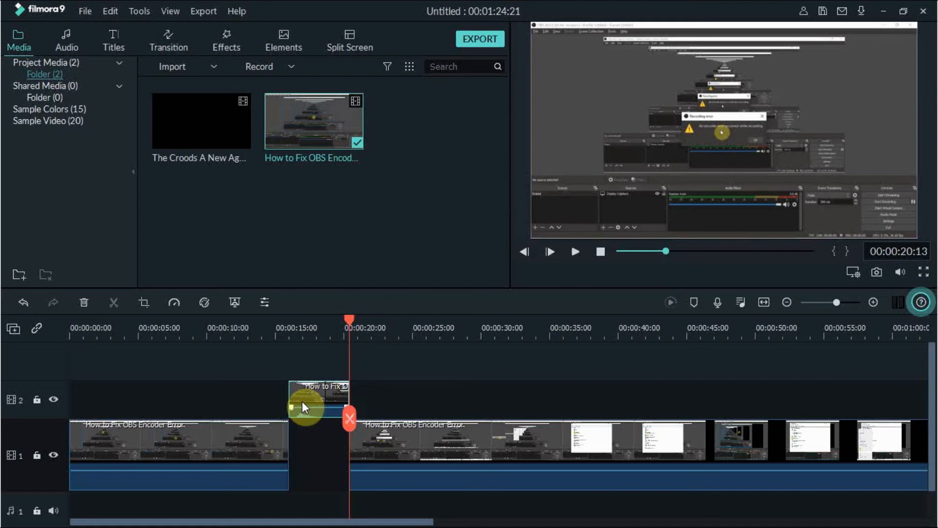
{"action": "key", "text": "Delete"}
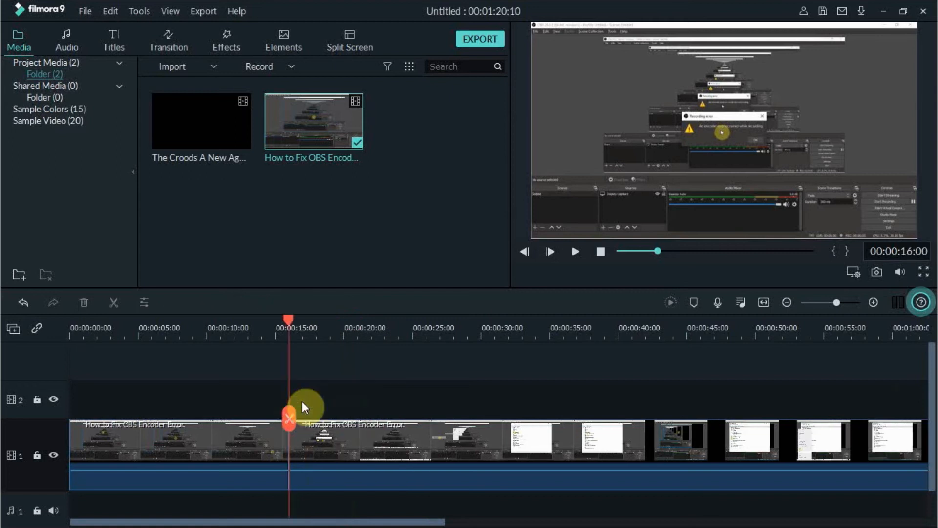
Play the timeline across the join from 00:00:14:02 to 00:00:18:02 and return the playhead to 00:00:12:17.
{"action": "left_click_drag", "start_coordinate": [290, 417], "coordinate": [264, 415]}
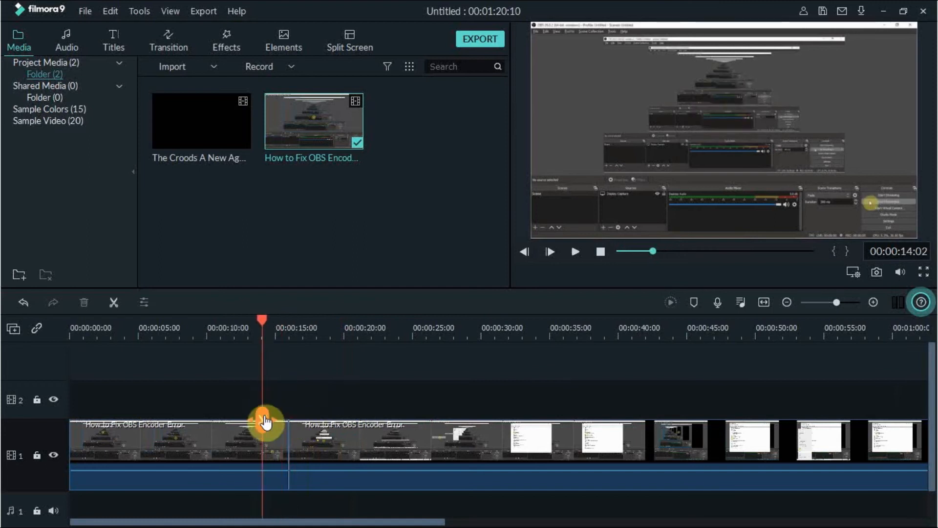
{"action": "key", "text": "space"}
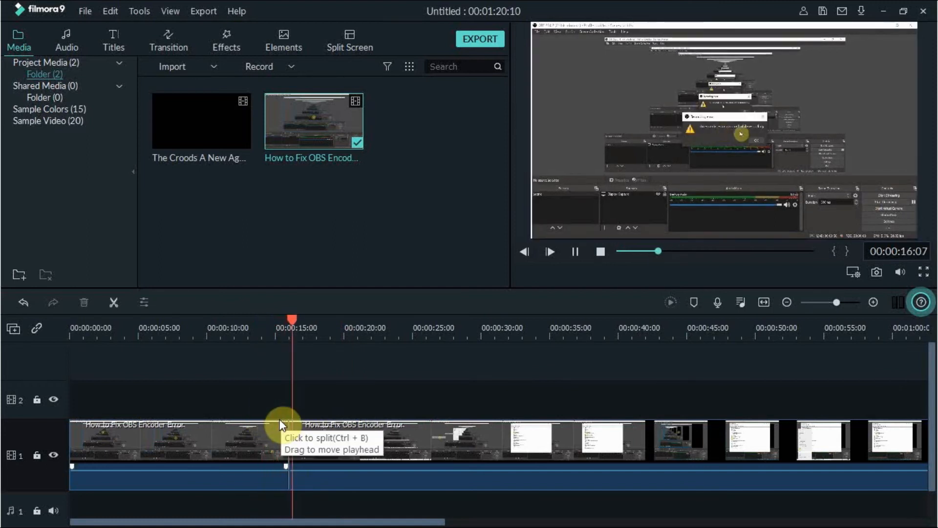
{"action": "key", "text": "space"}
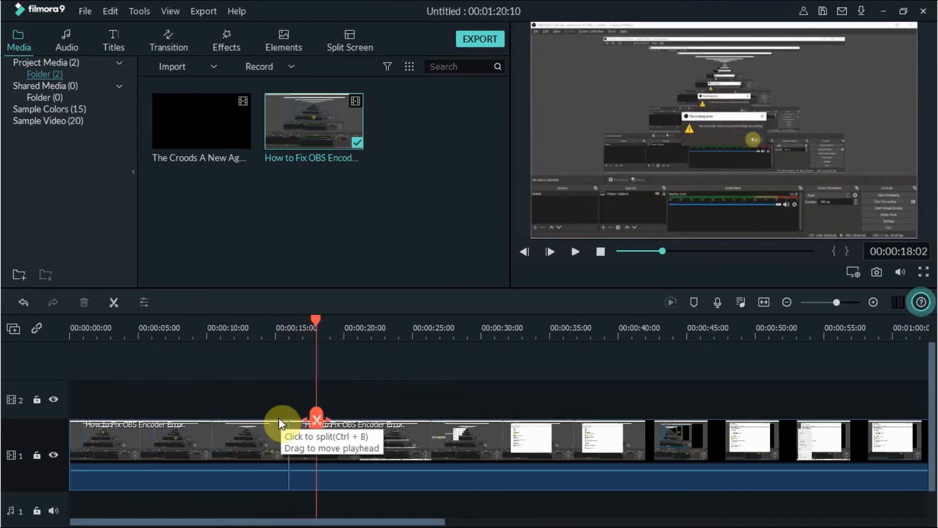
{"action": "left_click_drag", "start_coordinate": [311, 420], "coordinate": [233, 427]}
Move the second part of the clip along video track 1 to start at about 18.7 seconds, separated from the first part.
{"action": "left_click_drag", "start_coordinate": [294, 435], "coordinate": [418, 436]}
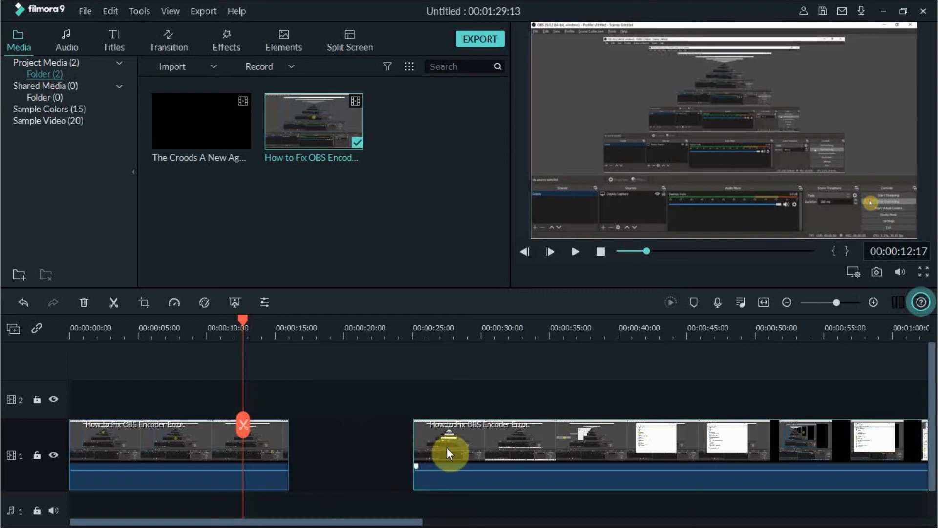
{"action": "left_click_drag", "start_coordinate": [445, 447], "coordinate": [307, 450]}
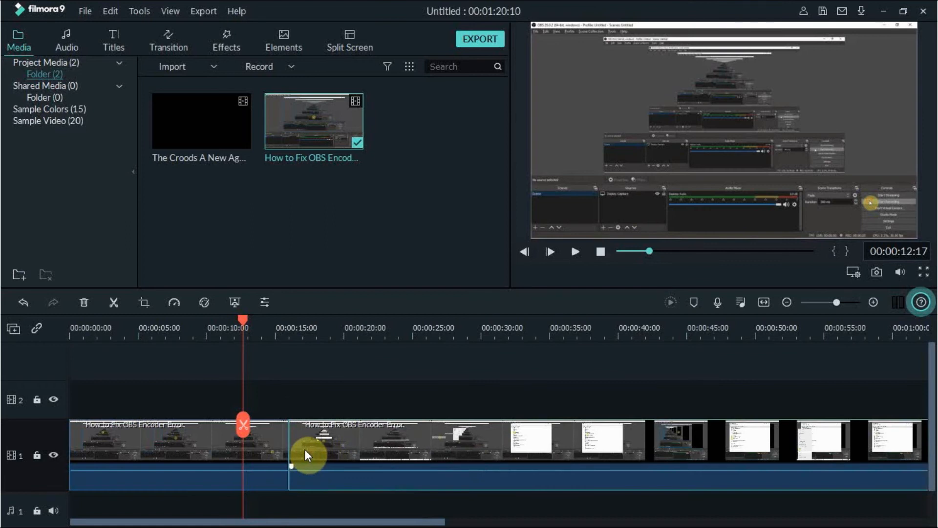
{"action": "left_click_drag", "start_coordinate": [307, 451], "coordinate": [341, 451]}
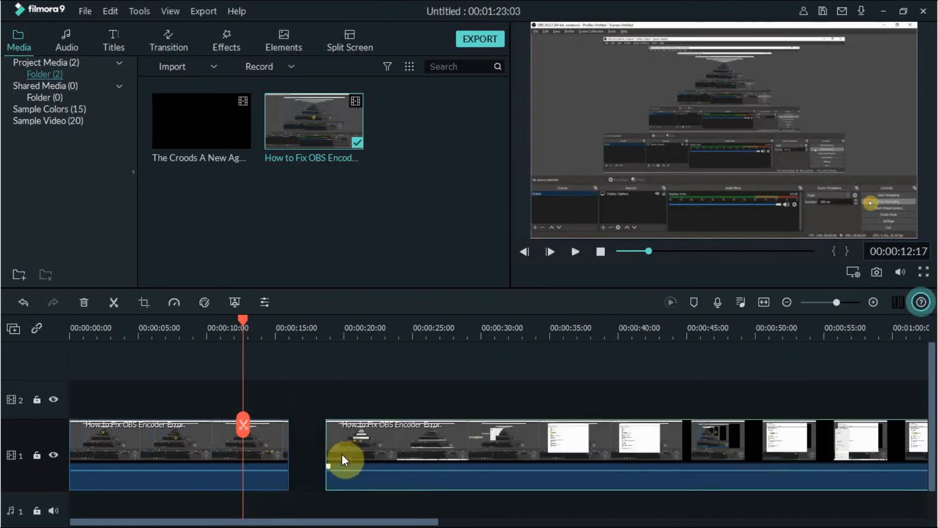
Open the export settings for the project to examine the local formats and options, and close them without exporting.
{"action": "left_click", "coordinate": [472, 44]}
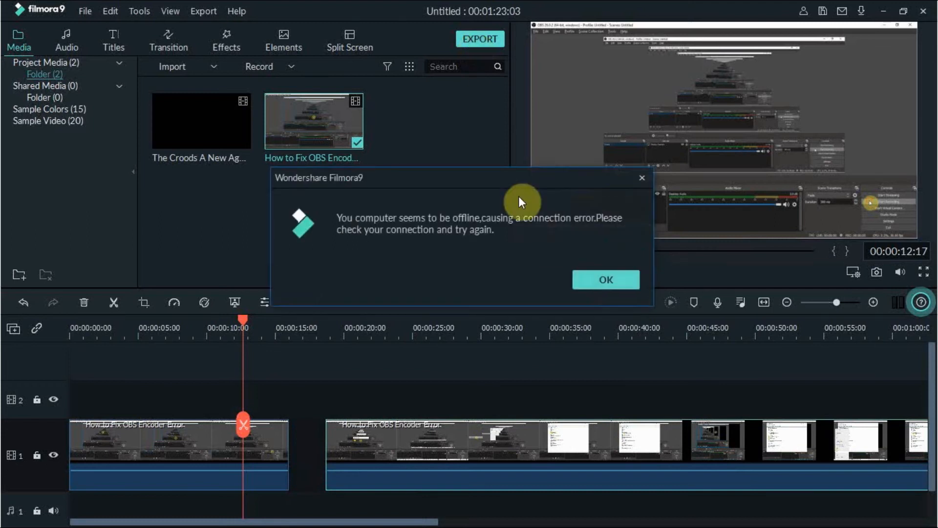
{"action": "left_click", "coordinate": [587, 279]}
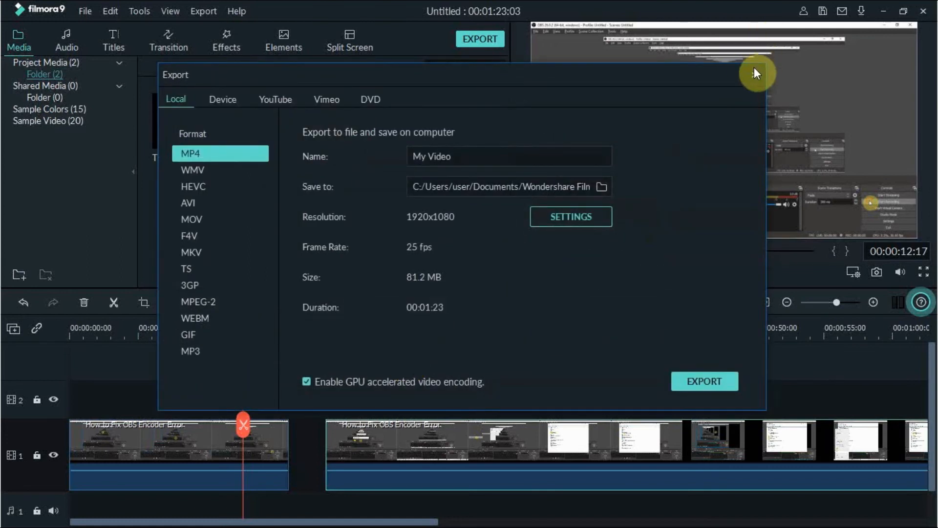
{"action": "left_click", "coordinate": [752, 74]}
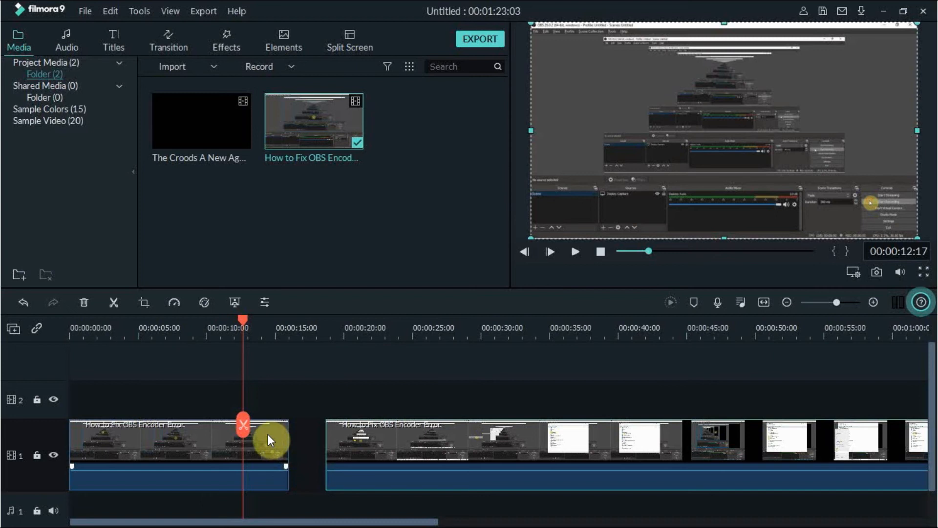
Play the timeline from about 00:00:15 into the gap up to 00:00:16:23 and return the playhead to 00:00:13:06.
{"action": "left_click_drag", "start_coordinate": [245, 425], "coordinate": [279, 429]}
{"action": "key", "text": "space"}
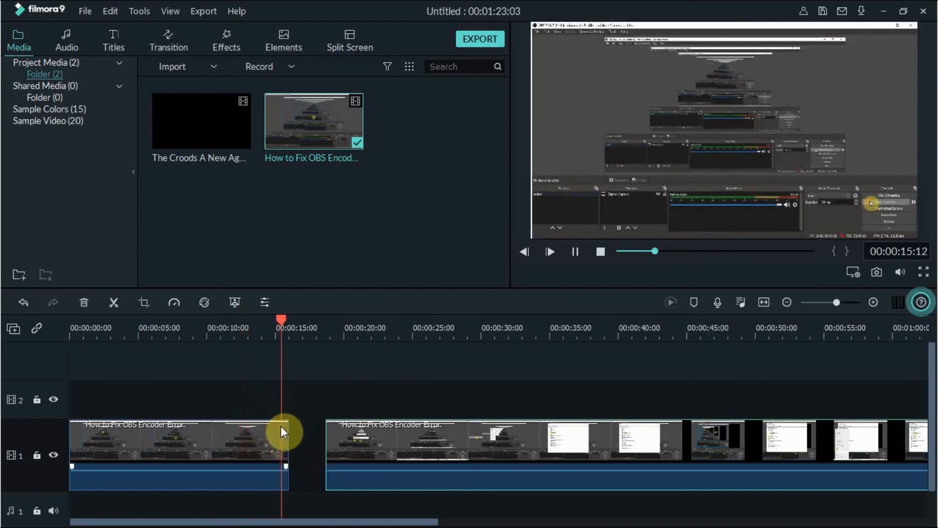
{"action": "key", "text": "space"}
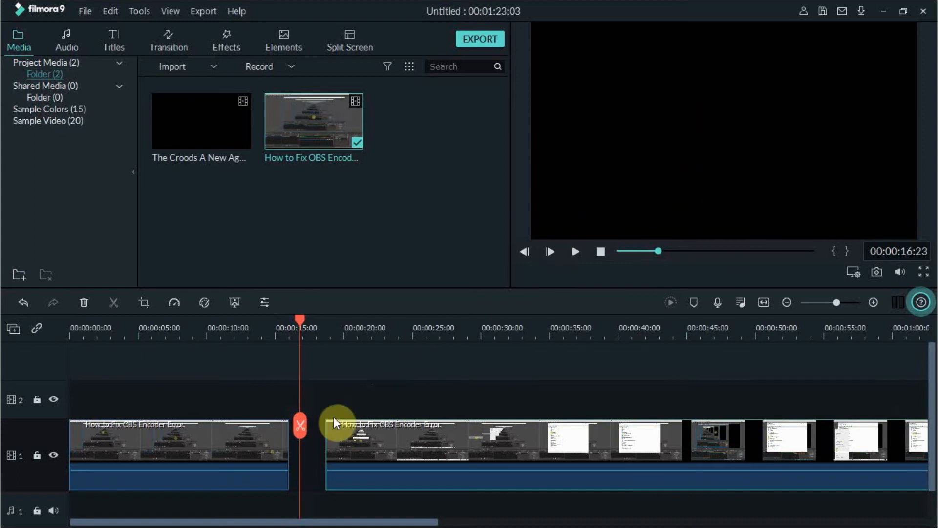
{"action": "left_click_drag", "start_coordinate": [300, 426], "coordinate": [256, 433]}
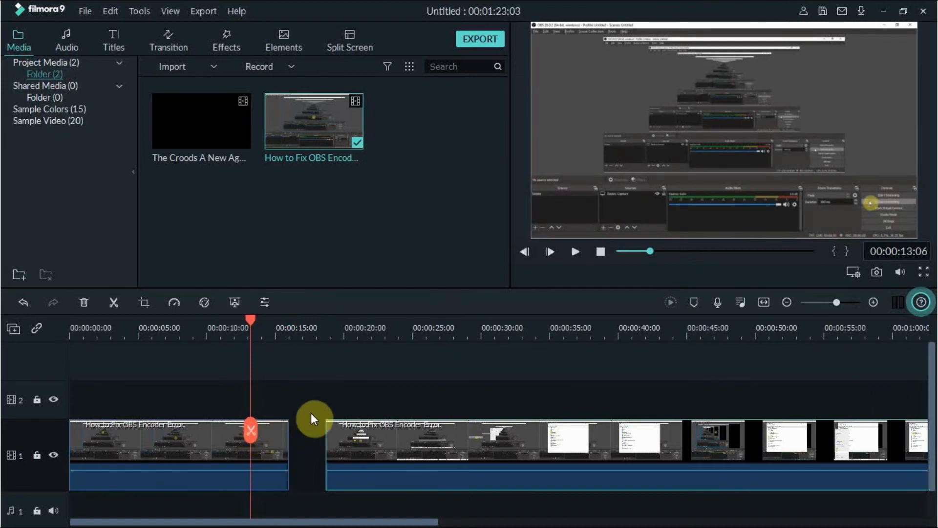
Move the second part of the clip back against the end of the first part on video track 1 and play to 00:00:16:15.
{"action": "left_click_drag", "start_coordinate": [365, 440], "coordinate": [282, 436]}
{"action": "key", "text": "space"}
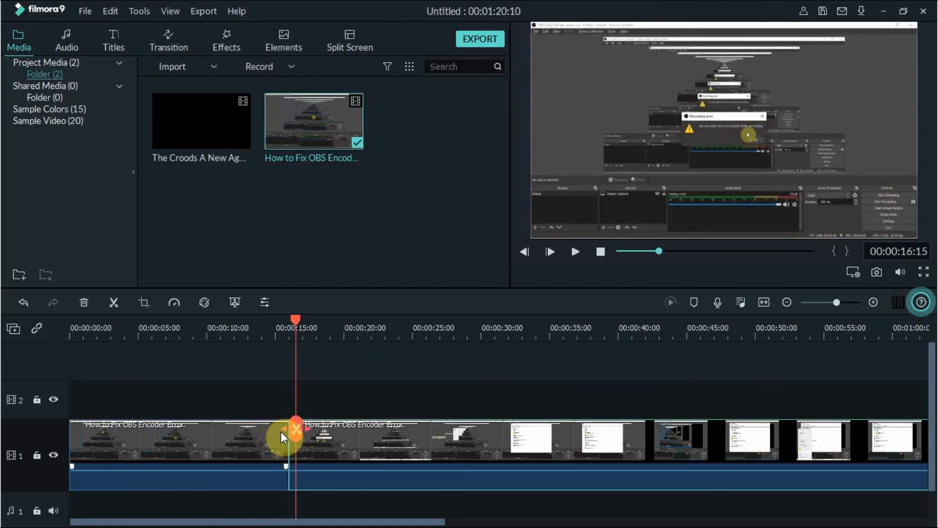
{"action": "left_click", "coordinate": [297, 434]}
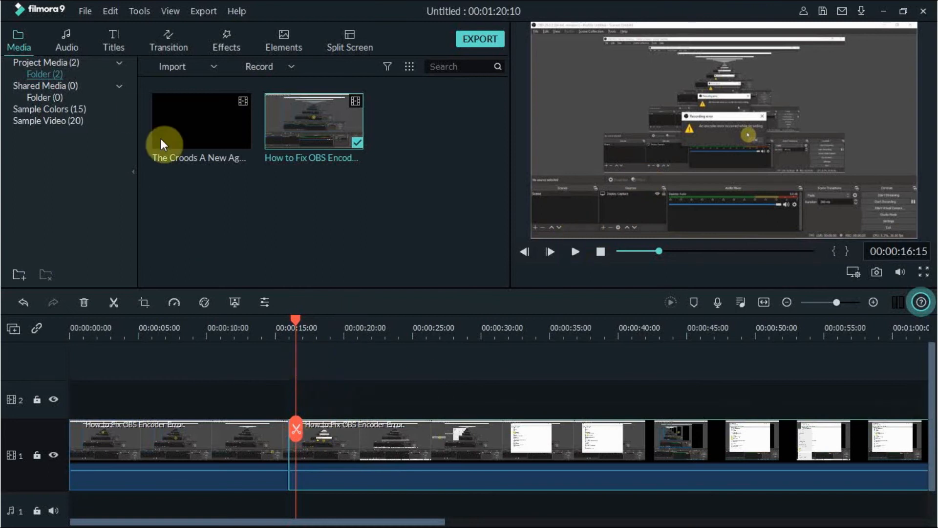
Add the Credit 2 title to video track 2 at the playhead.
{"action": "left_click", "coordinate": [110, 50]}
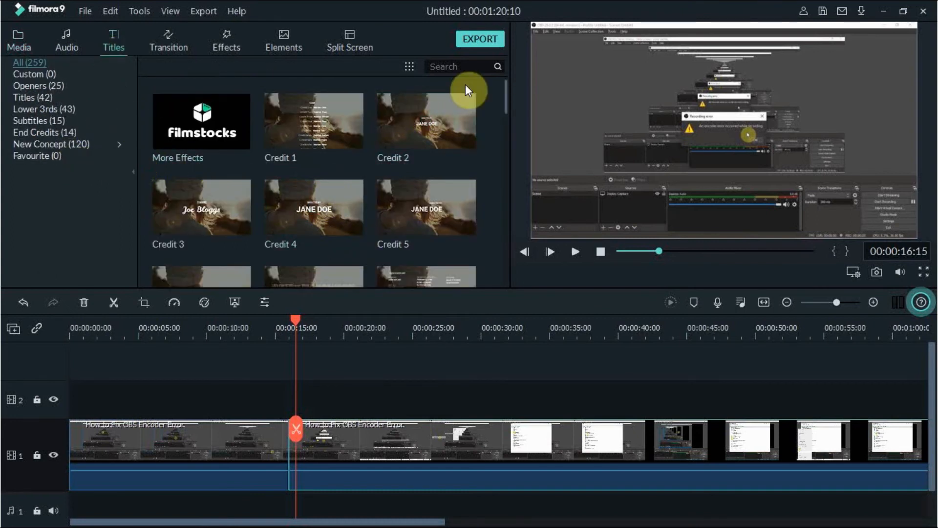
{"action": "mouse_move", "coordinate": [506, 89]}
{"action": "left_mouse_down"}
{"action": "mouse_move", "coordinate": [507, 103]}
{"action": "mouse_move", "coordinate": [506, 95]}
{"action": "left_mouse_up"}
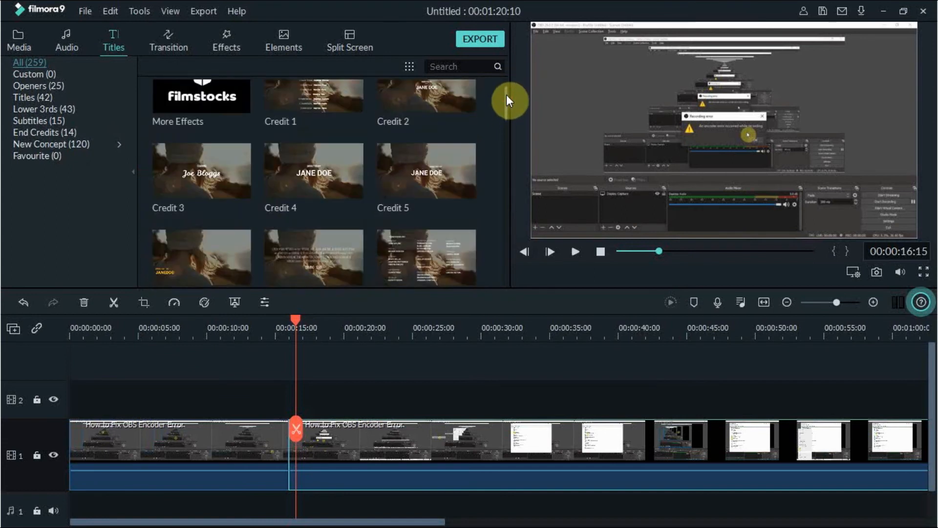
{"action": "left_click", "coordinate": [405, 99]}
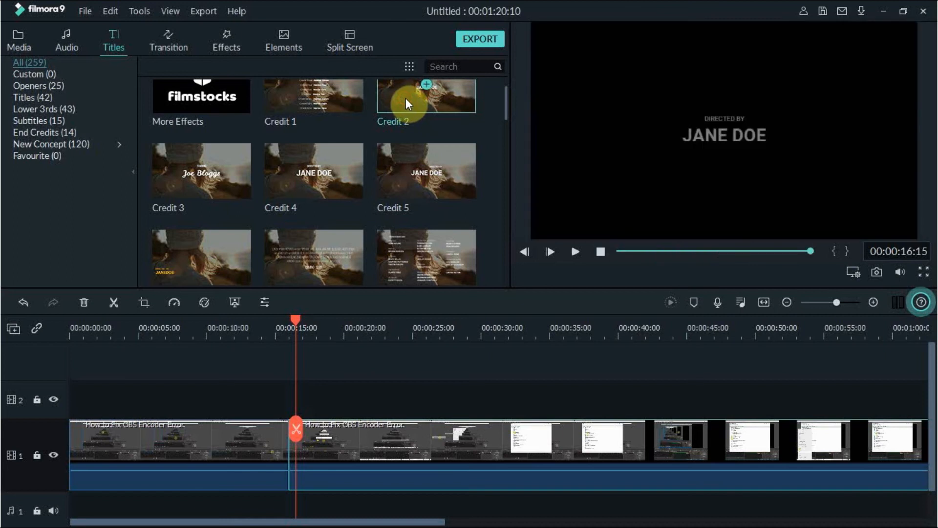
{"action": "left_click_drag", "start_coordinate": [405, 98], "coordinate": [298, 400]}
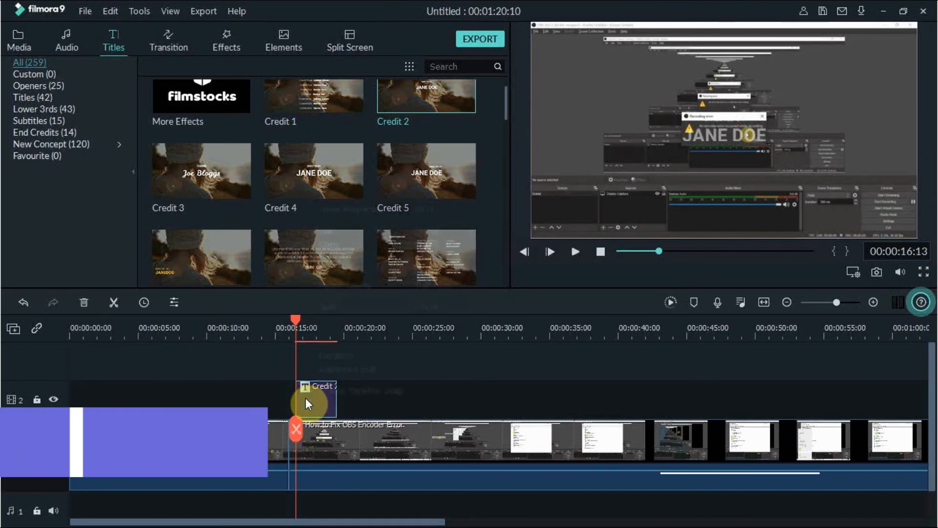
Replace the Credit 2 title's text with "Using" in the advanced text editor, and delete the title from video track 2.
{"action": "left_click", "coordinate": [327, 369]}
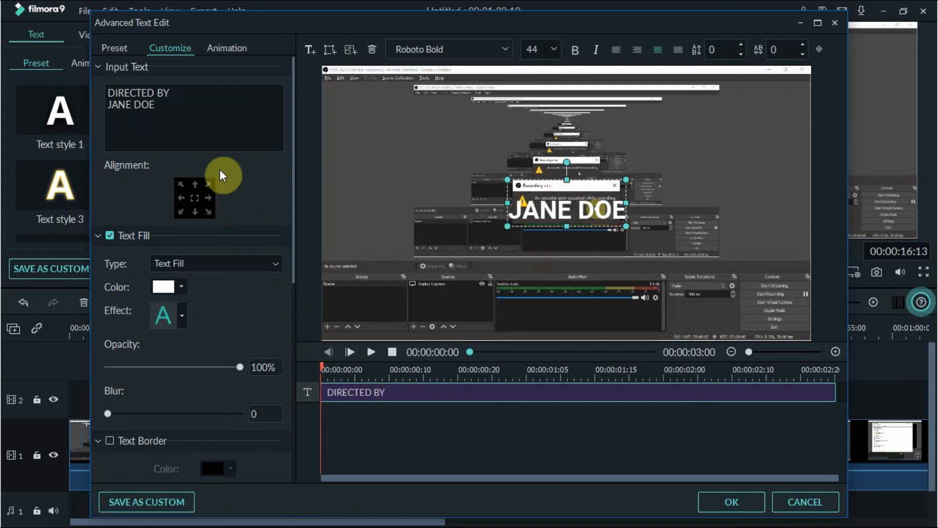
{"action": "left_click_drag", "start_coordinate": [166, 108], "coordinate": [106, 89]}
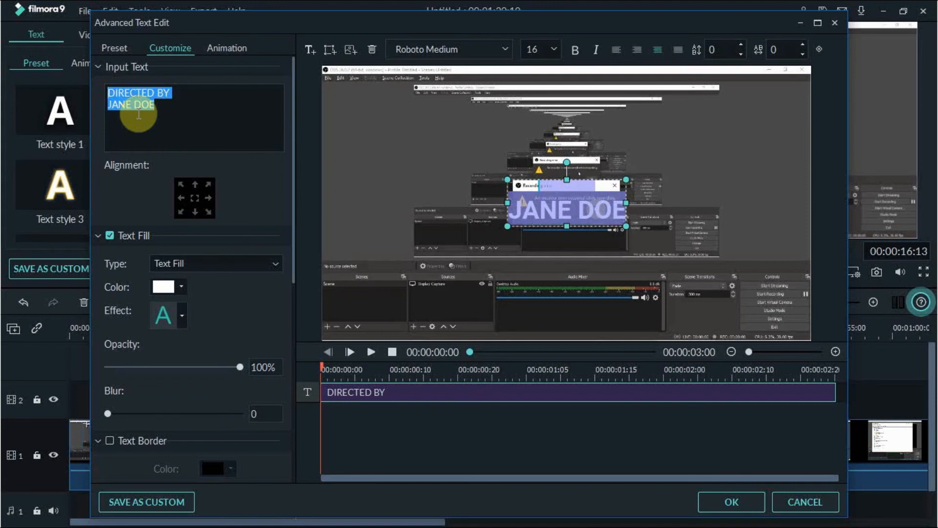
{"action": "type", "text": "F"}
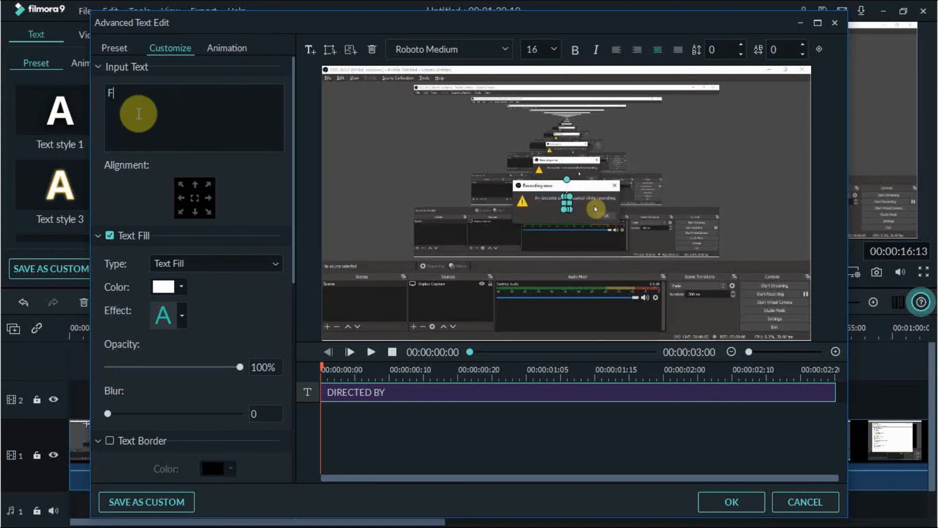
{"action": "key", "text": "BackSpace"}
{"action": "type", "text": "Using"}
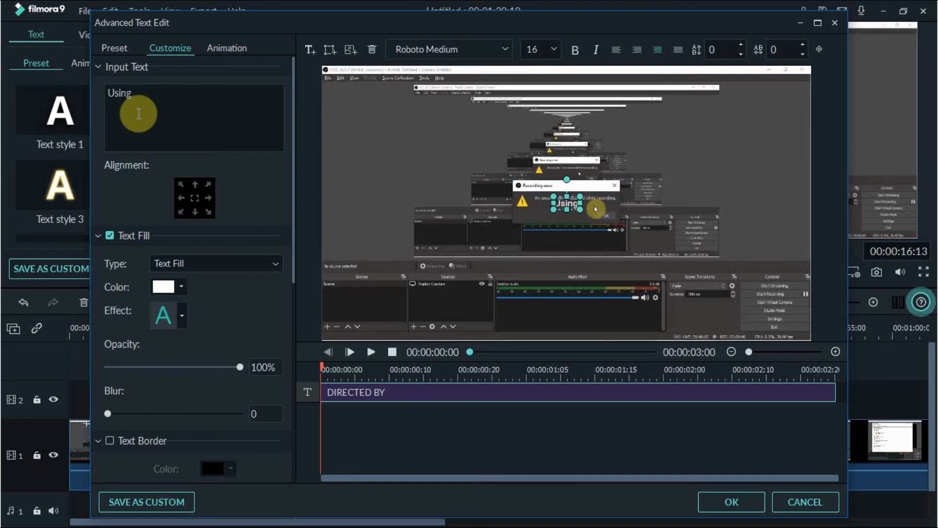
{"action": "left_click", "coordinate": [801, 502]}
{"action": "left_click", "coordinate": [430, 270]}
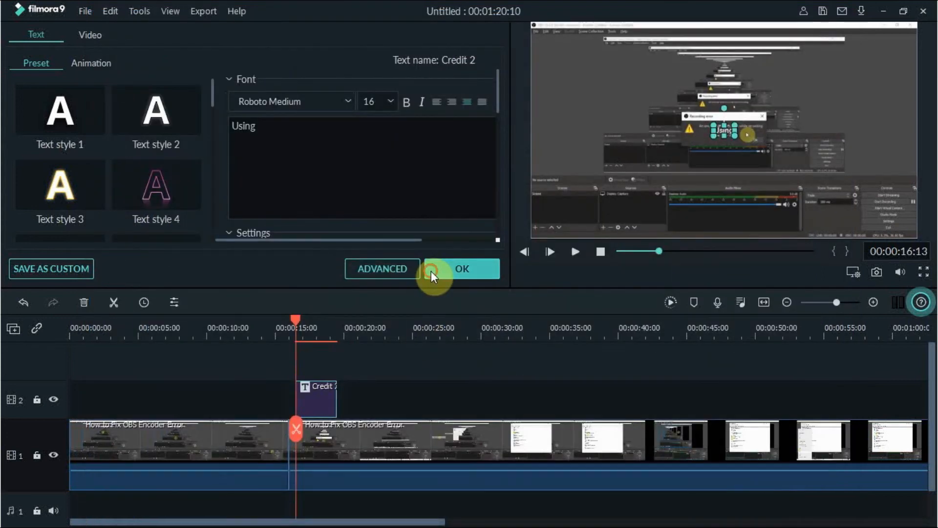
{"action": "key", "text": "Delete"}
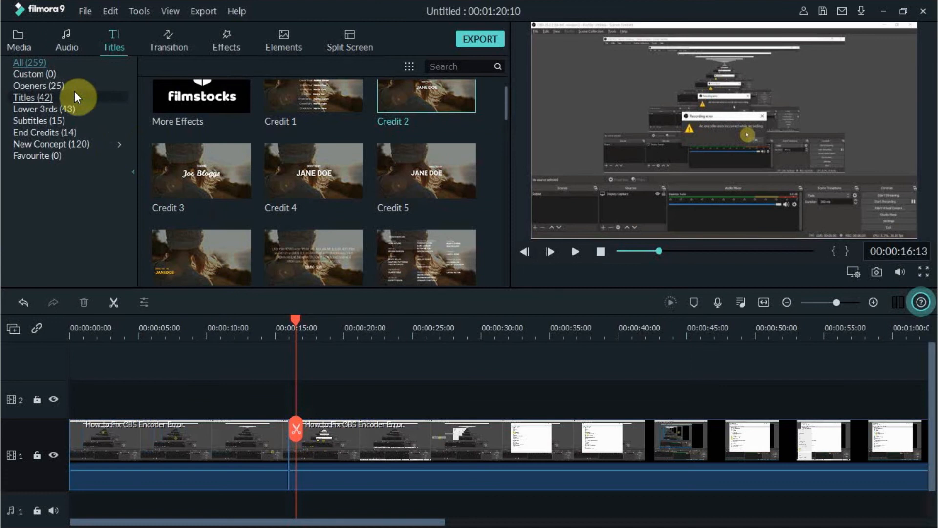
Add Title 1 from the Titles category to video track 2 at the playhead and open it for advanced editing.
{"action": "left_click", "coordinate": [42, 98]}
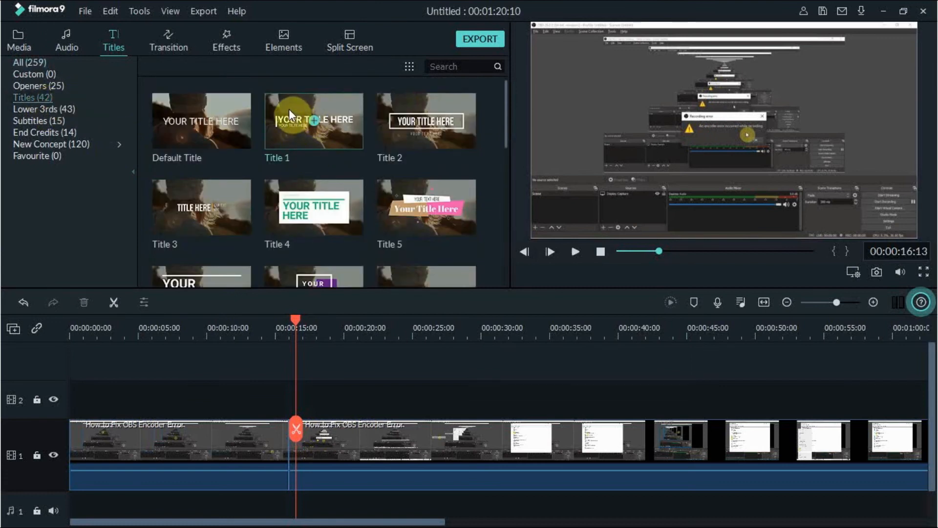
{"action": "left_click_drag", "start_coordinate": [289, 110], "coordinate": [305, 395]}
{"action": "right_click", "coordinate": [311, 401]}
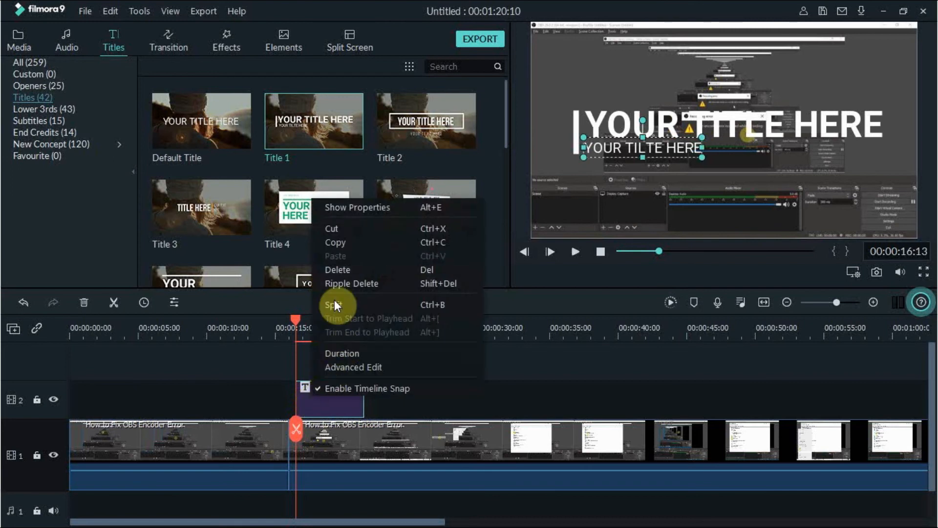
{"action": "double_click", "coordinate": [343, 372]}
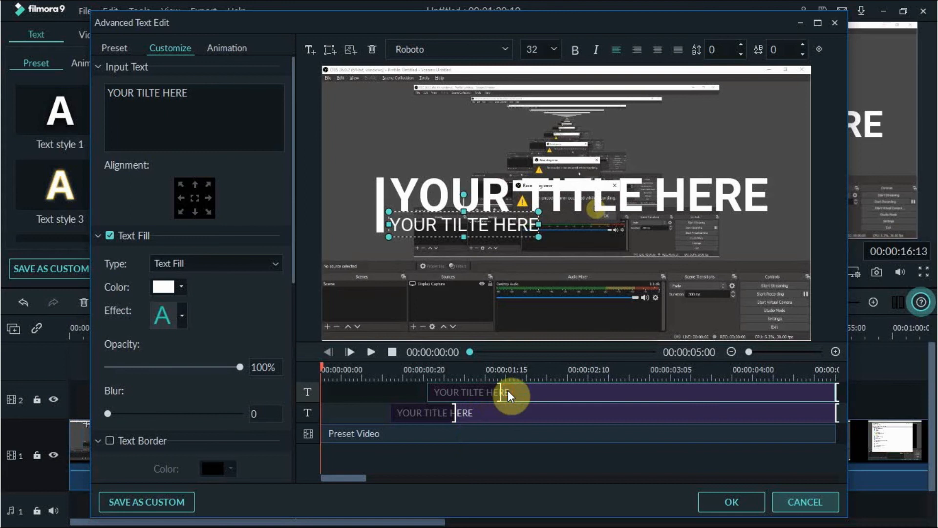
Replace the large "YOUR TITLE HERE" text of the title with "Using Filmora 9".
{"action": "left_click", "coordinate": [486, 416]}
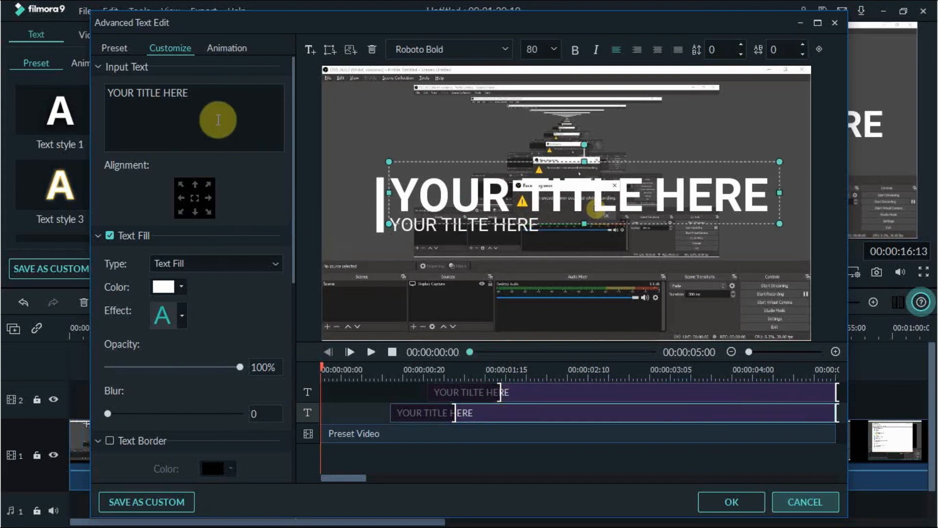
{"action": "left_click_drag", "start_coordinate": [198, 98], "coordinate": [94, 97]}
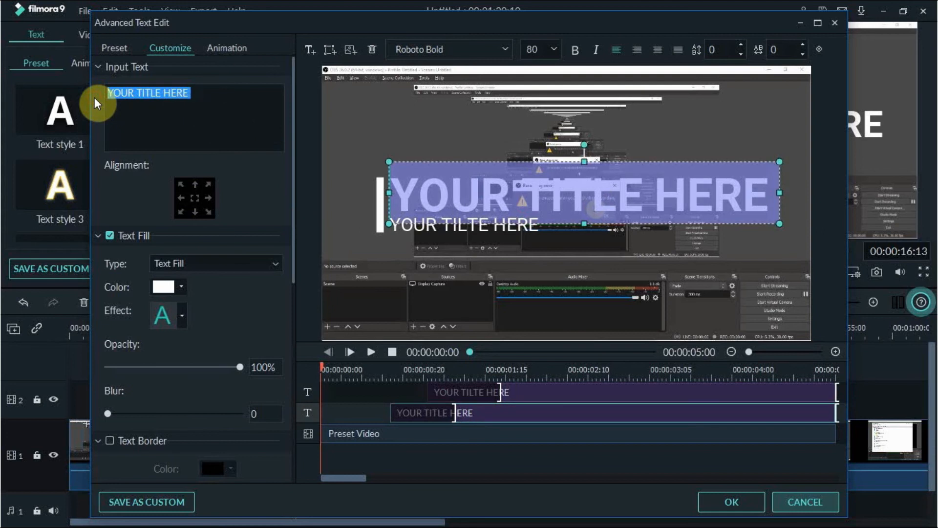
{"action": "type", "text": "H"}
{"action": "key", "text": "BackSpace"}
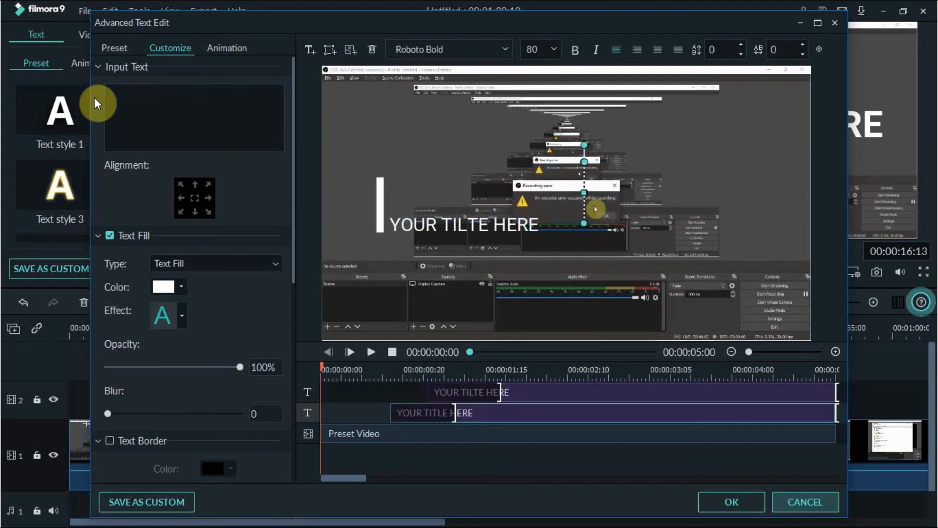
{"action": "type", "text": "Uzs"}
{"action": "key", "text": "BackSpace"}
{"action": "key", "text": "BackSpace"}
{"action": "type", "text": "sing"}
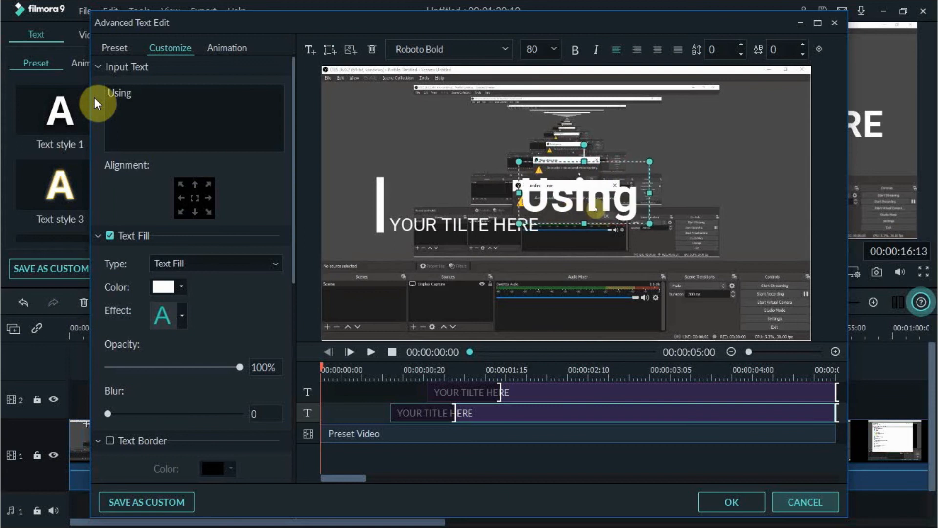
{"action": "type", "text": " Filmoa"}
{"action": "key", "text": "BackSpace"}
{"action": "type", "text": "ra "}
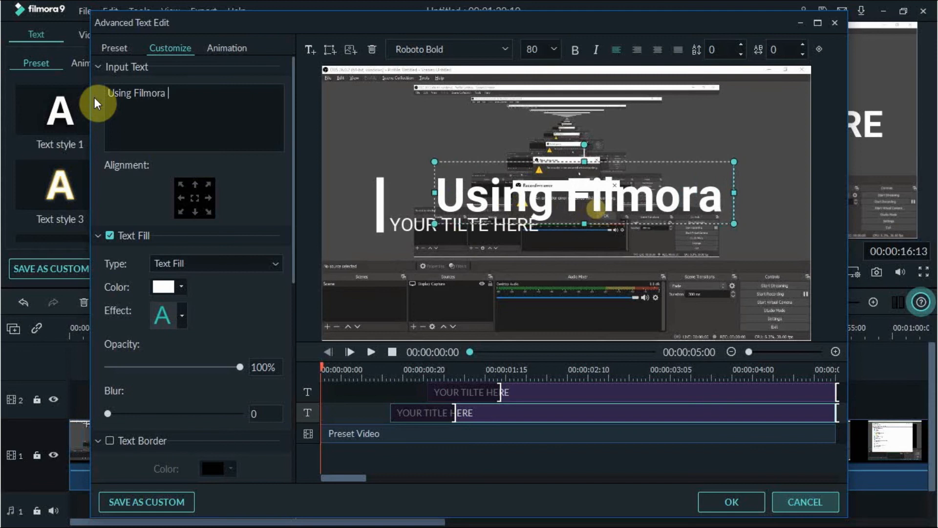
{"action": "type", "text": "("}
{"action": "key", "text": "BackSpace"}
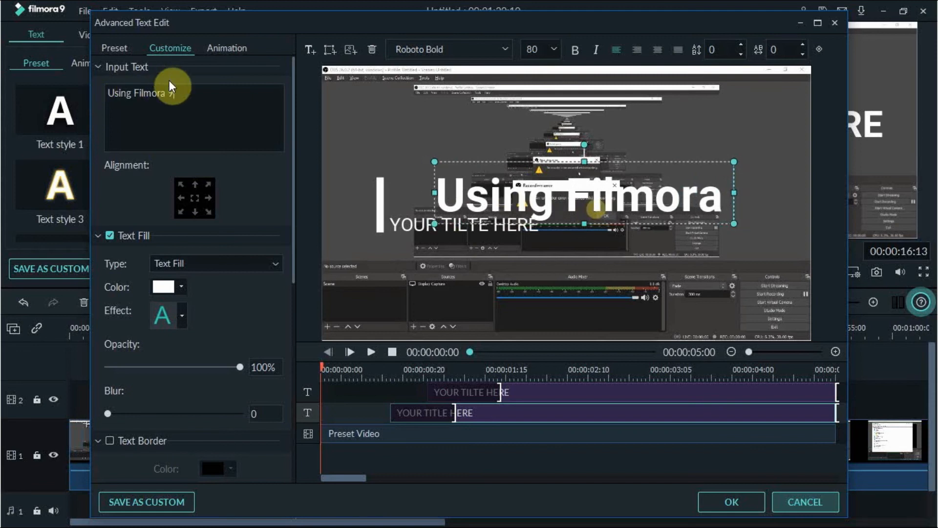
{"action": "type", "text": "9"}
Set the font of the "Using Filmora 9" text to Arial at size 36.
{"action": "key", "text": "ctrl+a"}
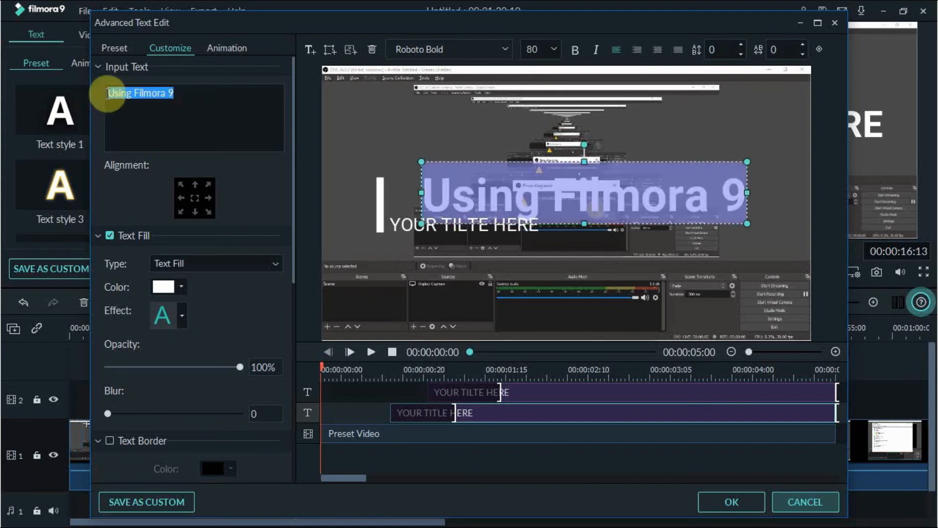
{"action": "left_click", "coordinate": [504, 49]}
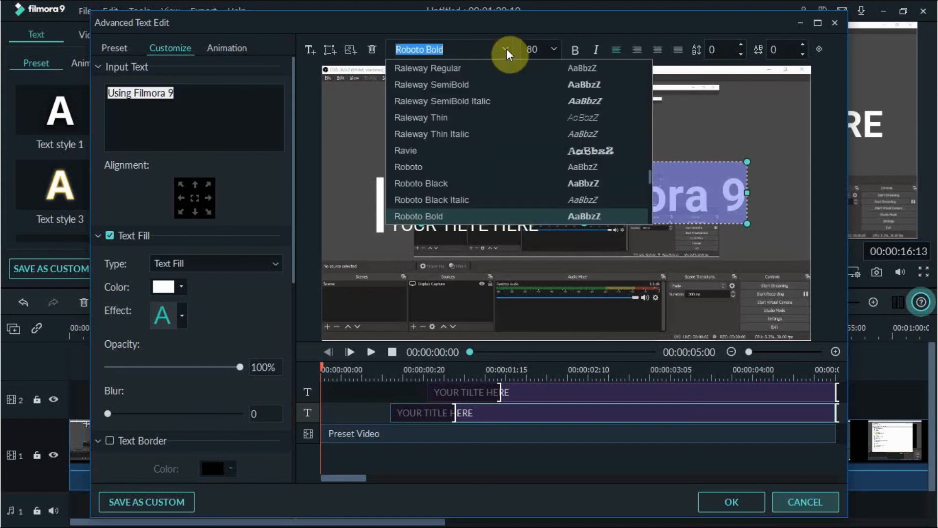
{"action": "left_click_drag", "start_coordinate": [643, 166], "coordinate": [641, 63]}
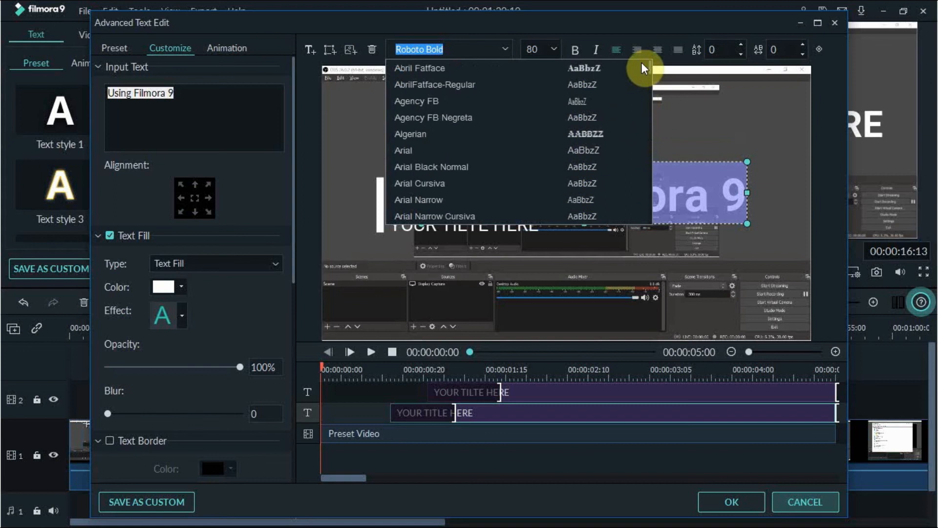
{"action": "left_click", "coordinate": [465, 151]}
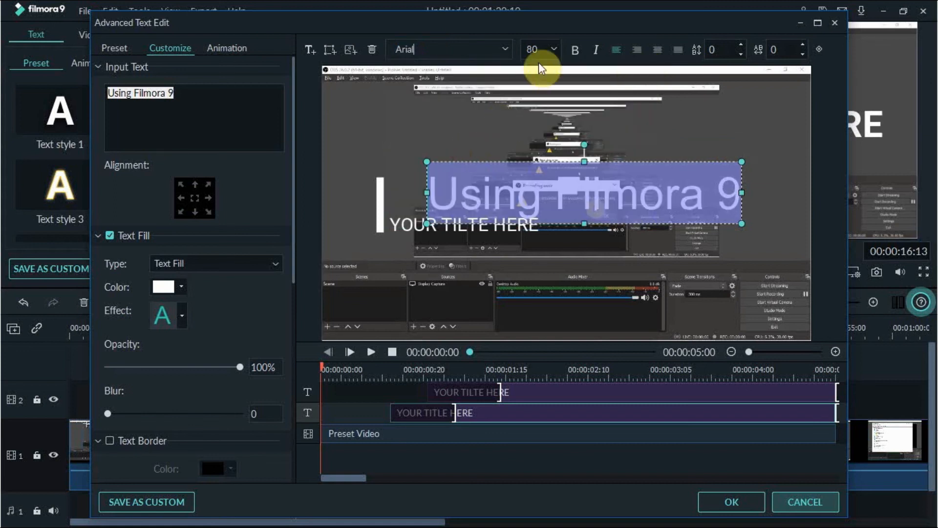
{"action": "left_click", "coordinate": [549, 48]}
{"action": "scroll", "coordinate": [554, 87], "scroll_direction": "up", "scroll_amount": 4}
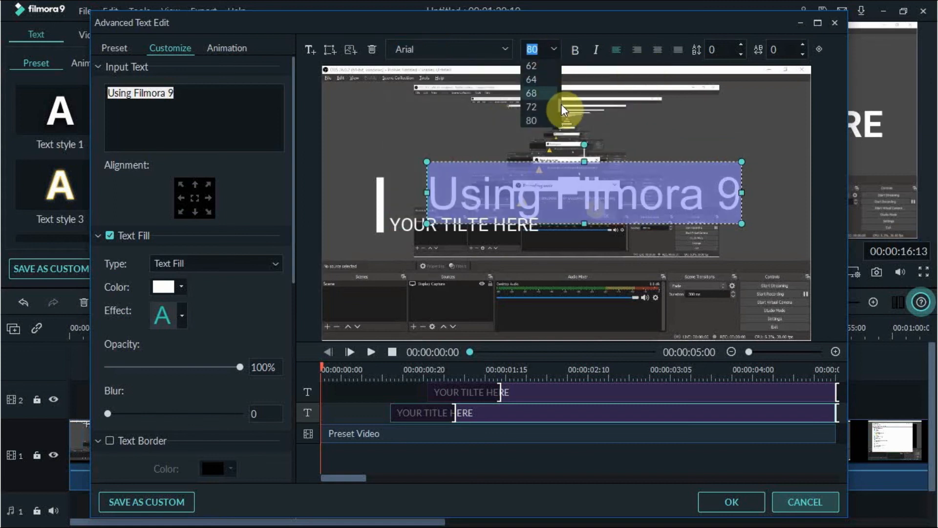
{"action": "left_click", "coordinate": [552, 84]}
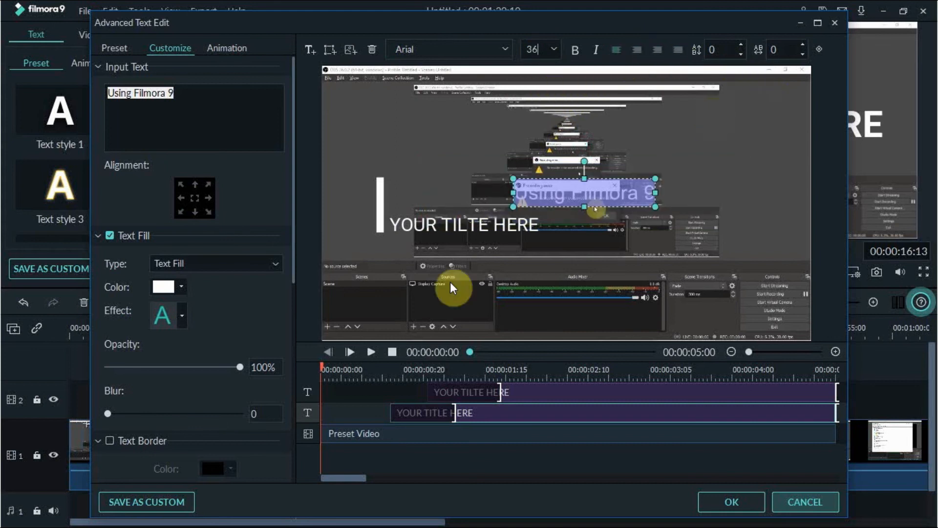
Move the "Using Filmora 9" text to the lower middle of the frame and place the white vertical bar just before it.
{"action": "left_click", "coordinate": [325, 172]}
{"action": "left_click", "coordinate": [562, 193]}
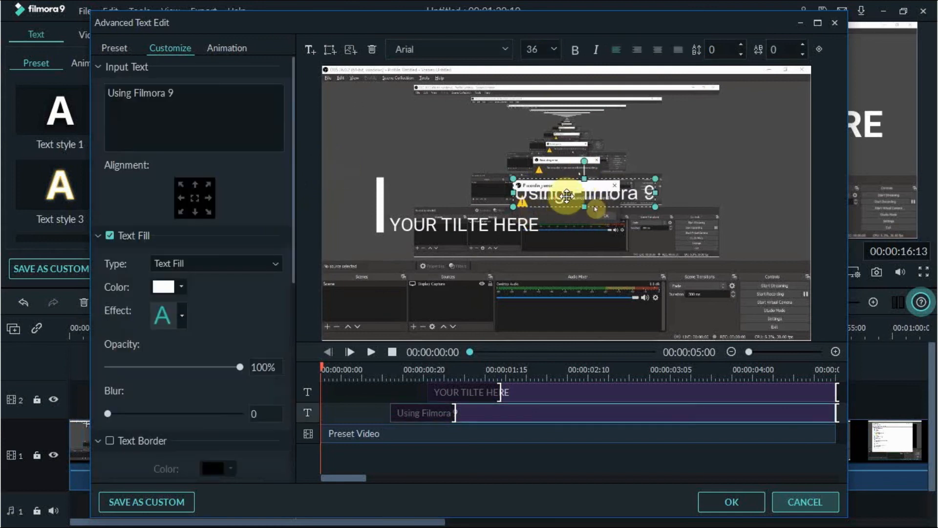
{"action": "left_click_drag", "start_coordinate": [562, 193], "coordinate": [514, 276]}
{"action": "left_click_drag", "start_coordinate": [382, 202], "coordinate": [450, 286]}
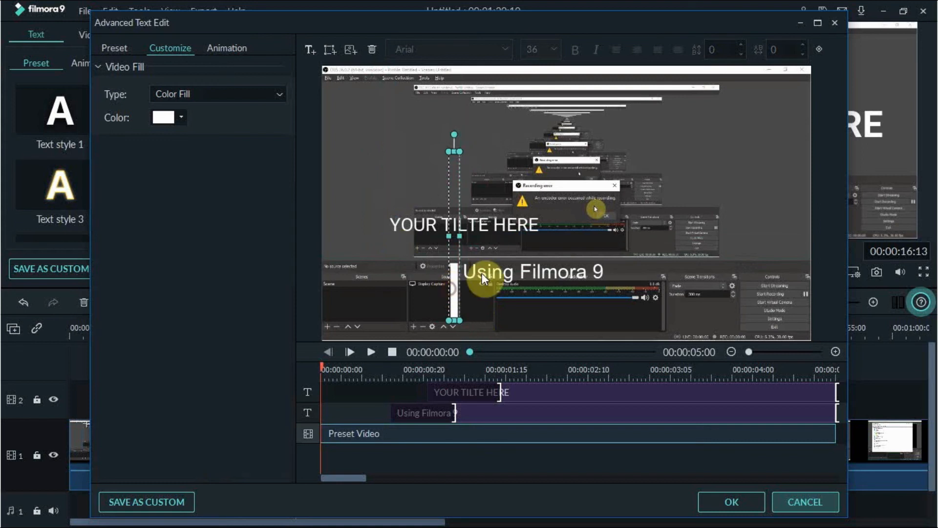
Move the smaller "YOUR TILTE HERE" text directly below "Using Filmora 9" and replace its wording with "Ovoworks".
{"action": "left_click", "coordinate": [481, 236]}
{"action": "left_click_drag", "start_coordinate": [482, 229], "coordinate": [556, 310]}
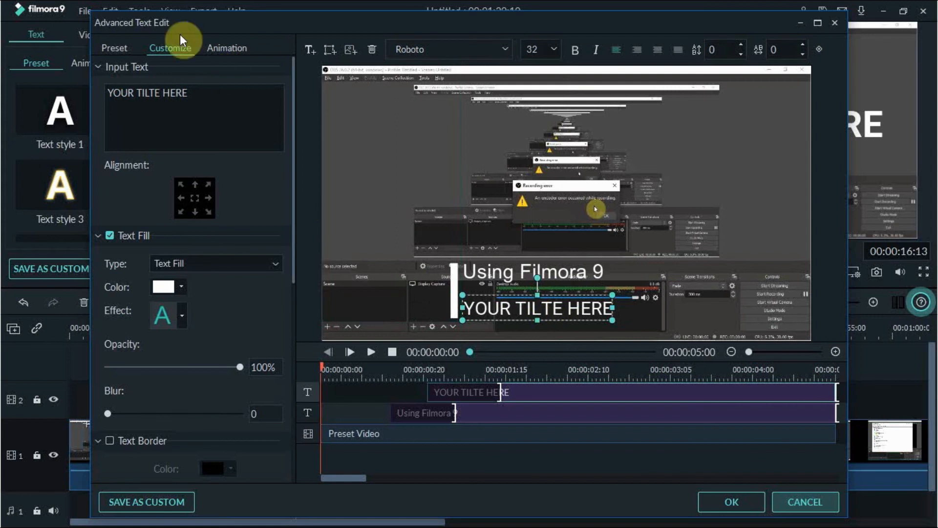
{"action": "triple_click", "coordinate": [198, 95]}
{"action": "type", "text": "Ovo"}
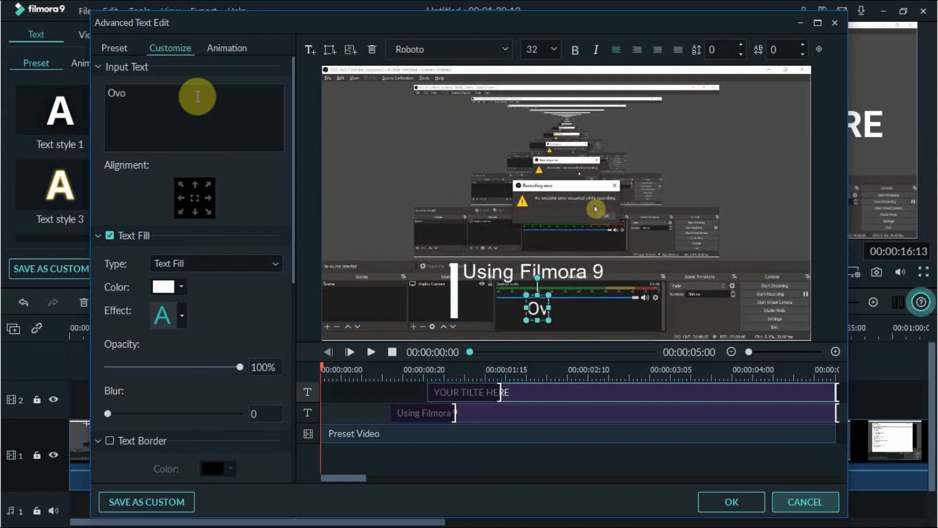
{"action": "type", "text": "works"}
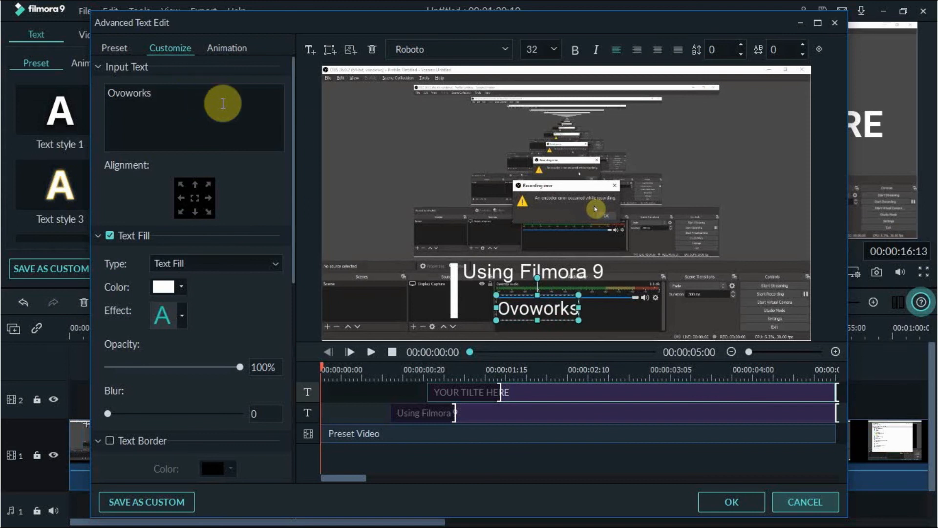
Make the "Ovoworks" text italic and set its font size to 24.
{"action": "double_click", "coordinate": [109, 100]}
{"action": "left_click", "coordinate": [596, 50]}
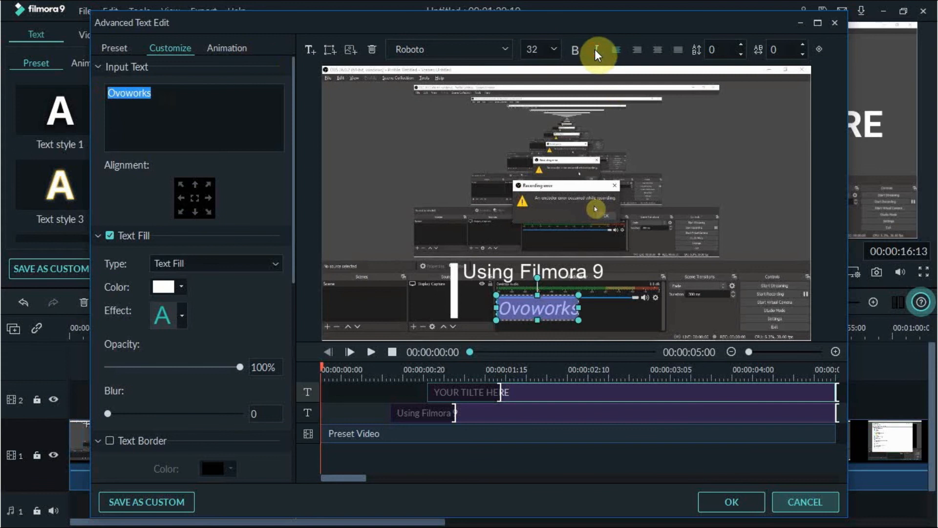
{"action": "left_click", "coordinate": [546, 48]}
{"action": "scroll", "coordinate": [544, 78], "scroll_direction": "up", "scroll_amount": 3}
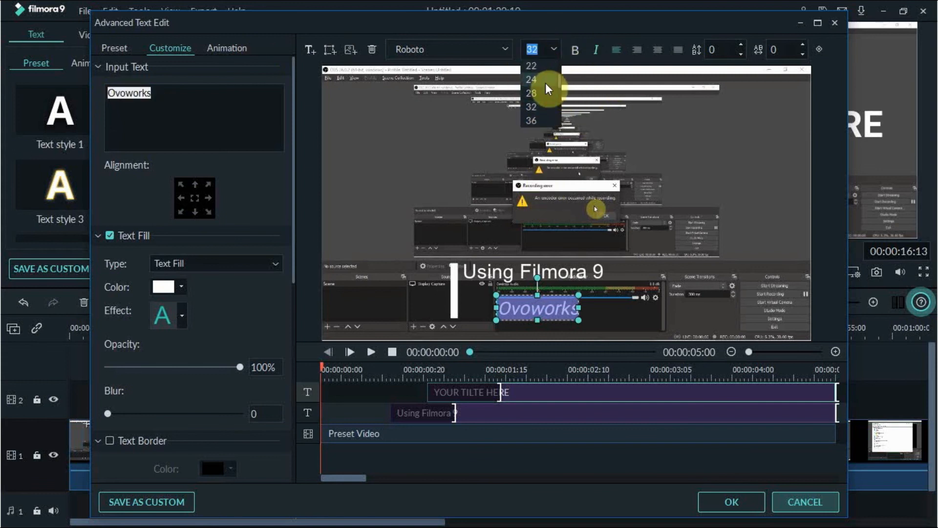
{"action": "left_click", "coordinate": [546, 82]}
{"action": "left_click", "coordinate": [521, 310]}
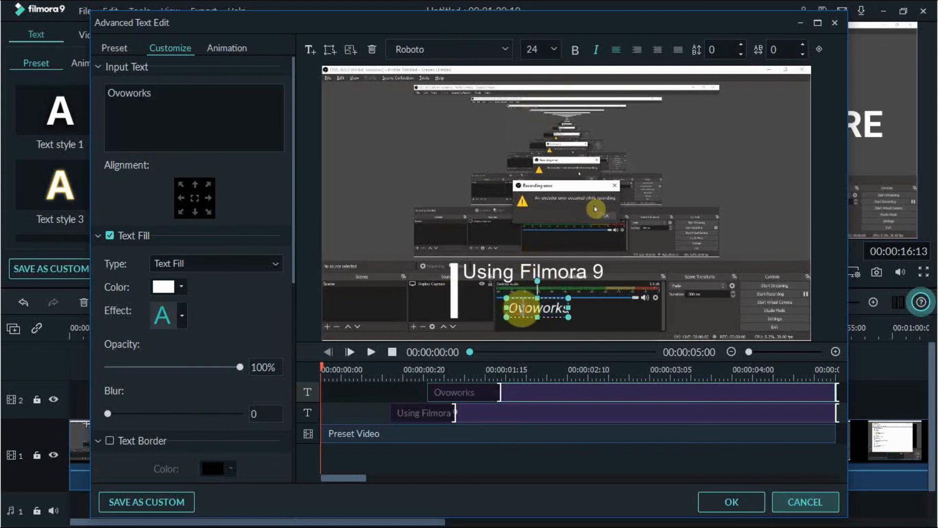
Line up "Ovoworks" under the start of "Using Filmora 9", lower the main text slightly towards it, and apply the title edits.
{"action": "left_click", "coordinate": [538, 320]}
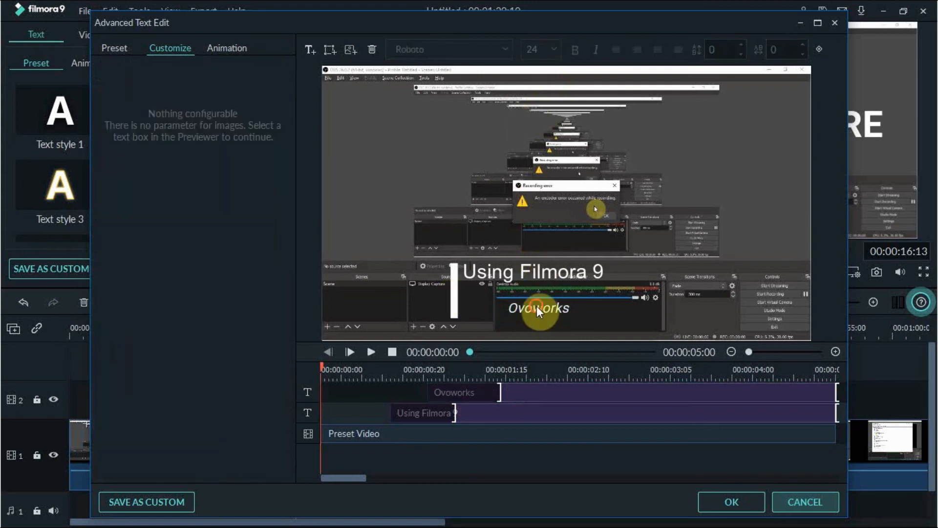
{"action": "left_click", "coordinate": [536, 306]}
{"action": "left_click_drag", "start_coordinate": [540, 314], "coordinate": [505, 311]}
{"action": "left_click_drag", "start_coordinate": [504, 272], "coordinate": [510, 279]}
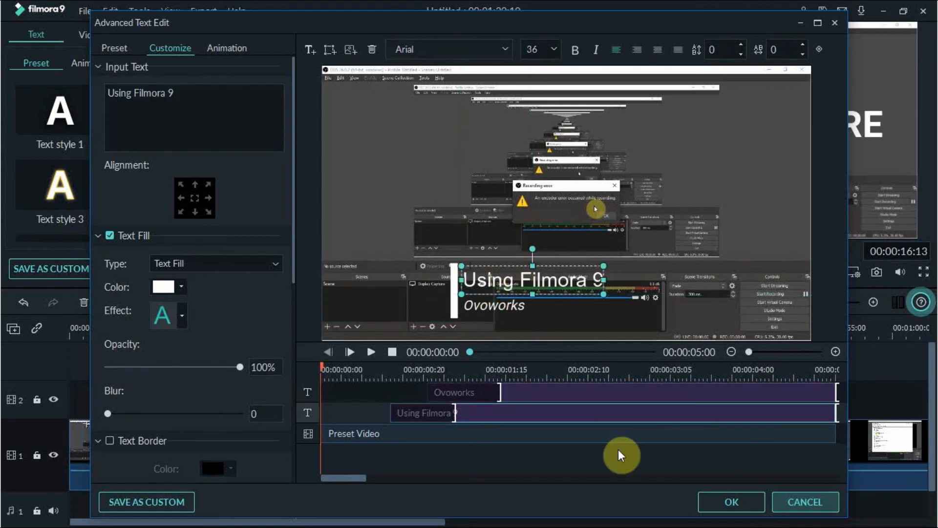
{"action": "left_click", "coordinate": [712, 501]}
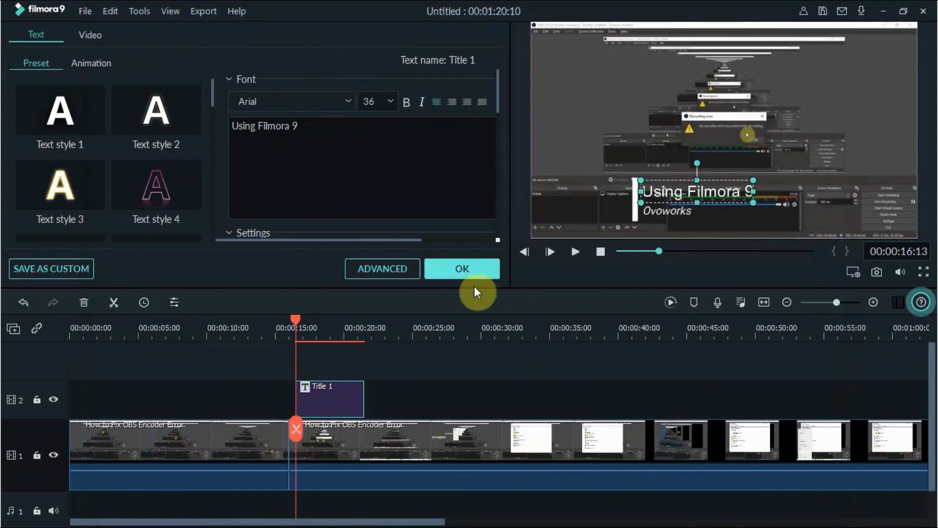
{"action": "left_click", "coordinate": [453, 267]}
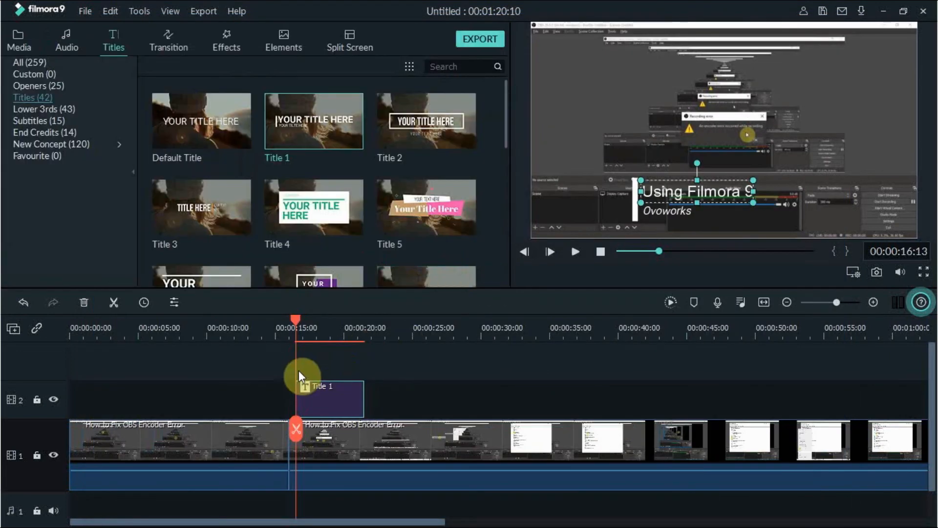
Play the timeline from just before the Title 1 clip to past its end to check the title animation.
{"action": "left_click_drag", "start_coordinate": [295, 431], "coordinate": [286, 432]}
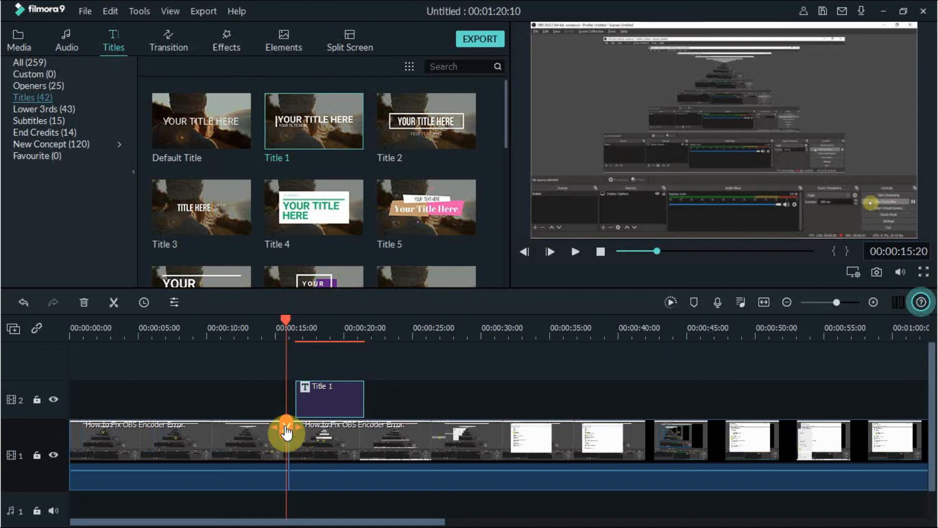
{"action": "key", "text": "space"}
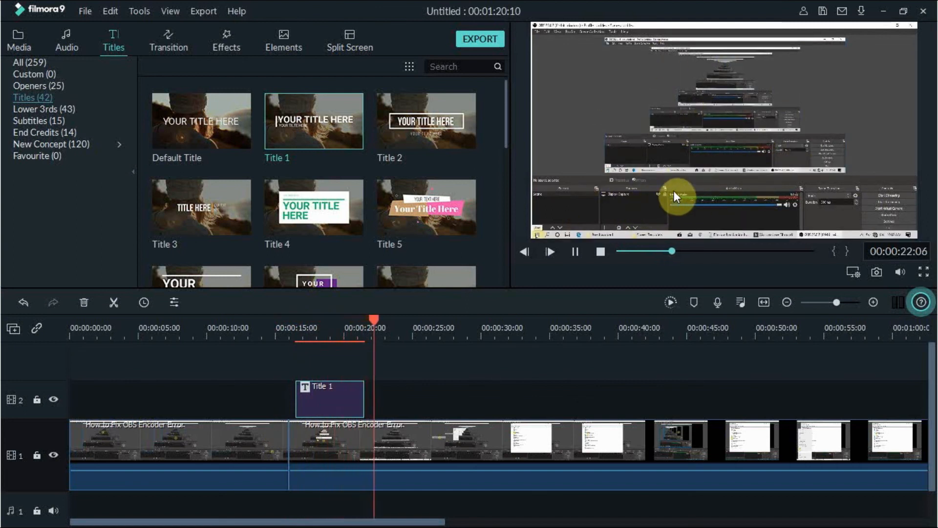
{"action": "key", "text": "space"}
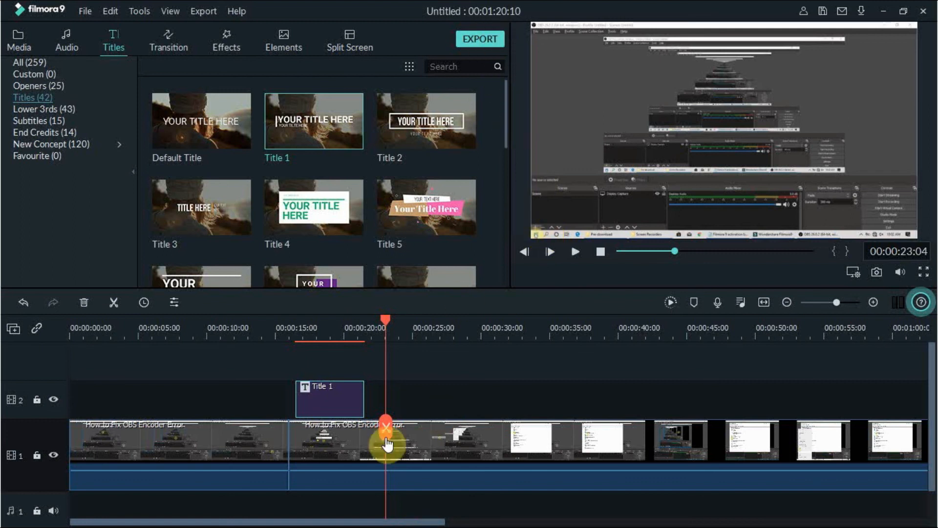
Open the export settings, dismissing the connection notice, and name the output file "New Project".
{"action": "left_click", "coordinate": [487, 38]}
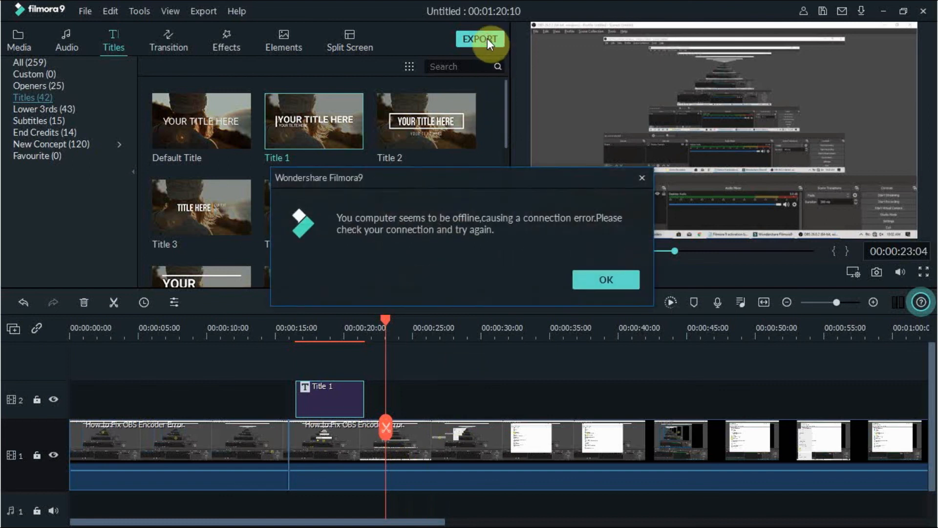
{"action": "left_click", "coordinate": [588, 283]}
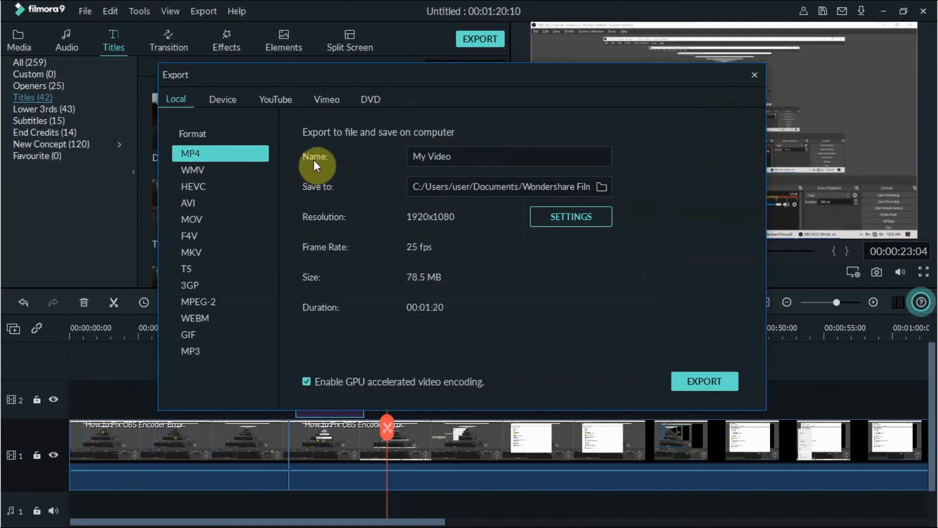
{"action": "left_click_drag", "start_coordinate": [450, 155], "coordinate": [396, 156]}
{"action": "type", "text": "N"}
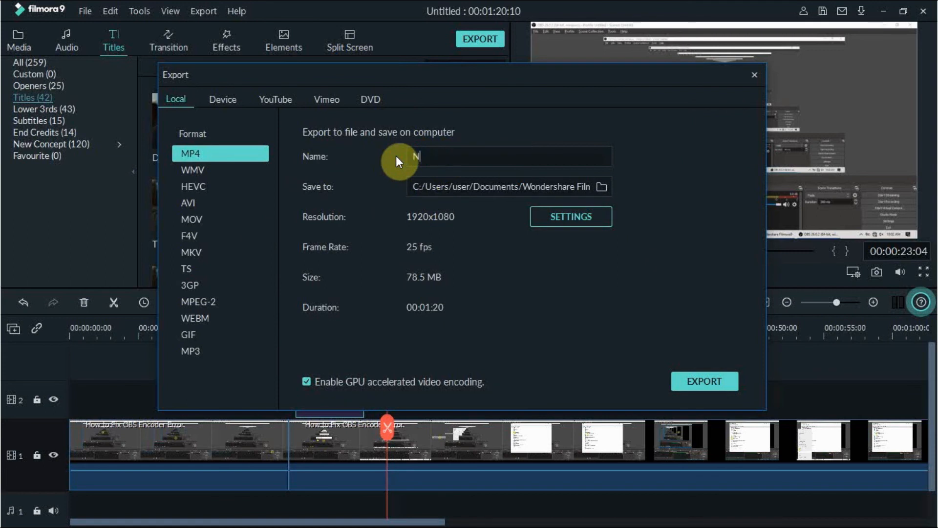
{"action": "type", "text": "ew Project"}
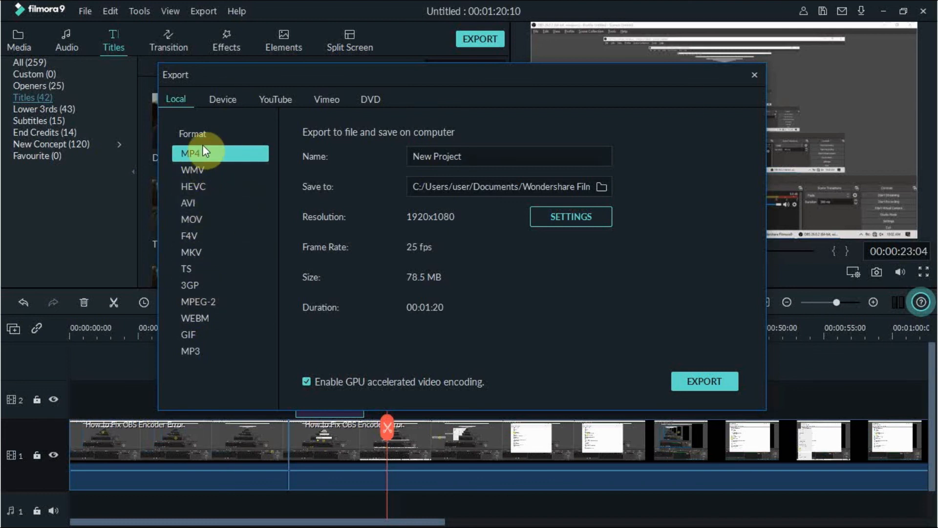
Examine the export options for devices, YouTube and Vimeo.
{"action": "left_click", "coordinate": [218, 99]}
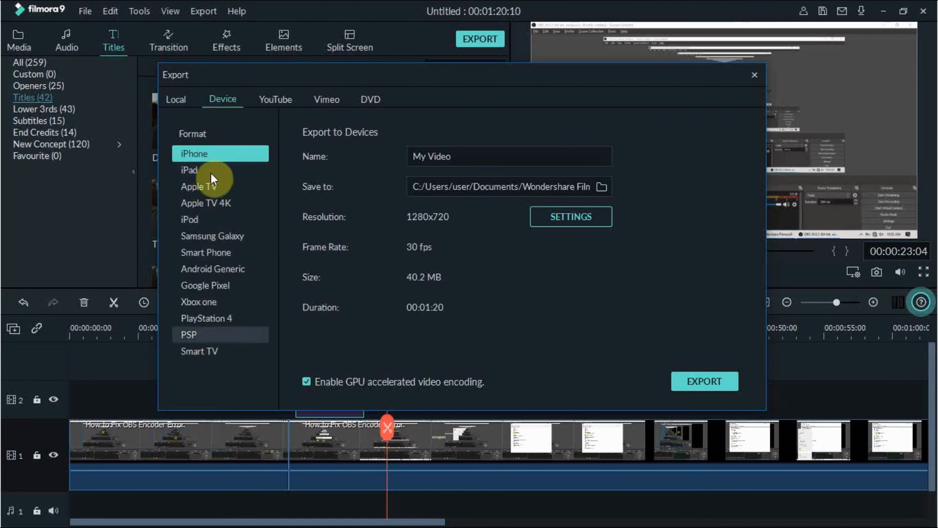
{"action": "left_click", "coordinate": [268, 96]}
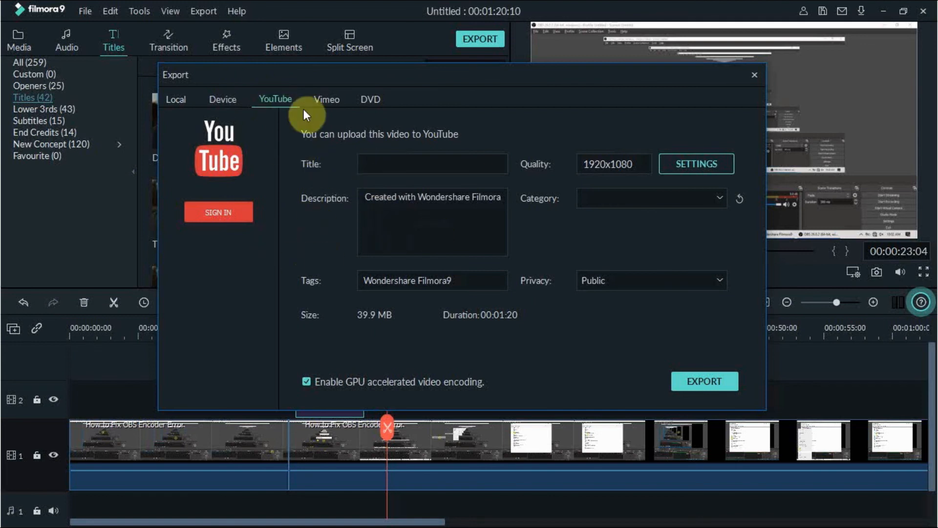
{"action": "left_click", "coordinate": [327, 101]}
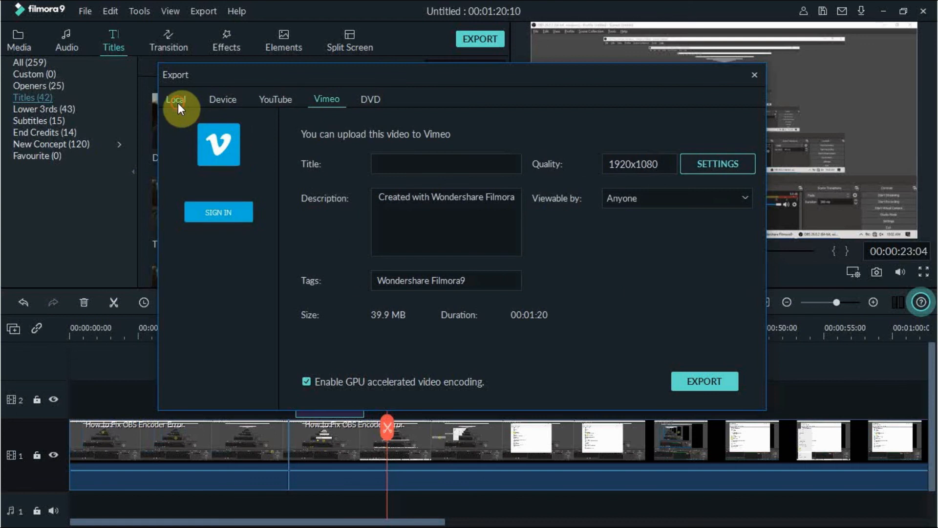
Export the project to the computer as an MP4 file and open the folder containing the finished video.
{"action": "left_click", "coordinate": [178, 103]}
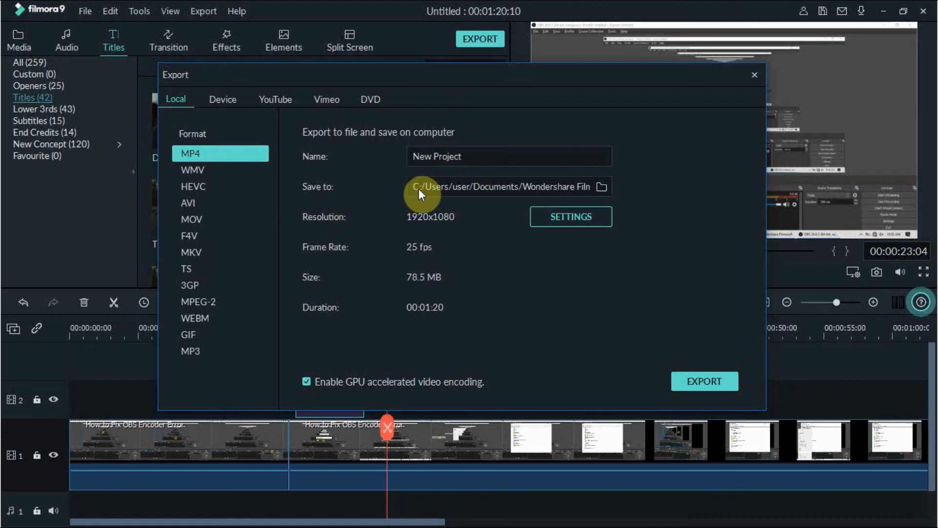
{"action": "left_click", "coordinate": [693, 383]}
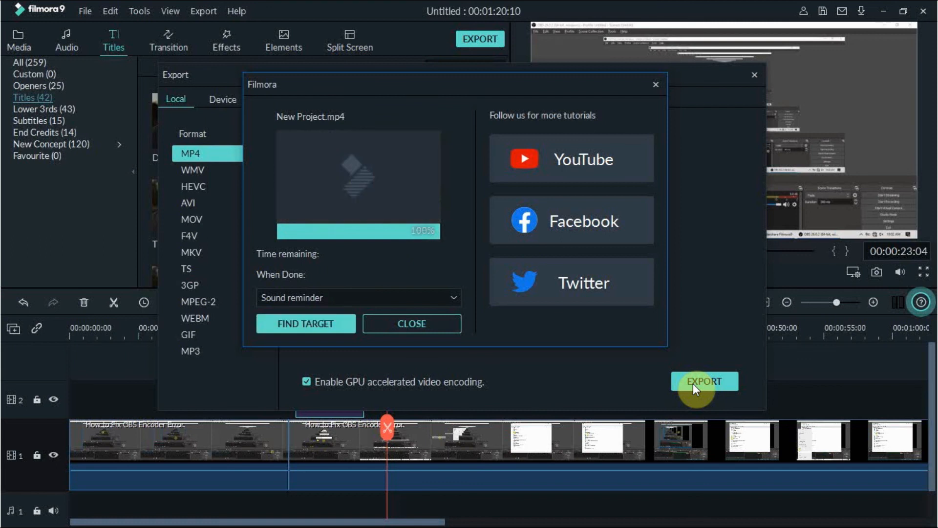
{"action": "left_click", "coordinate": [297, 320]}
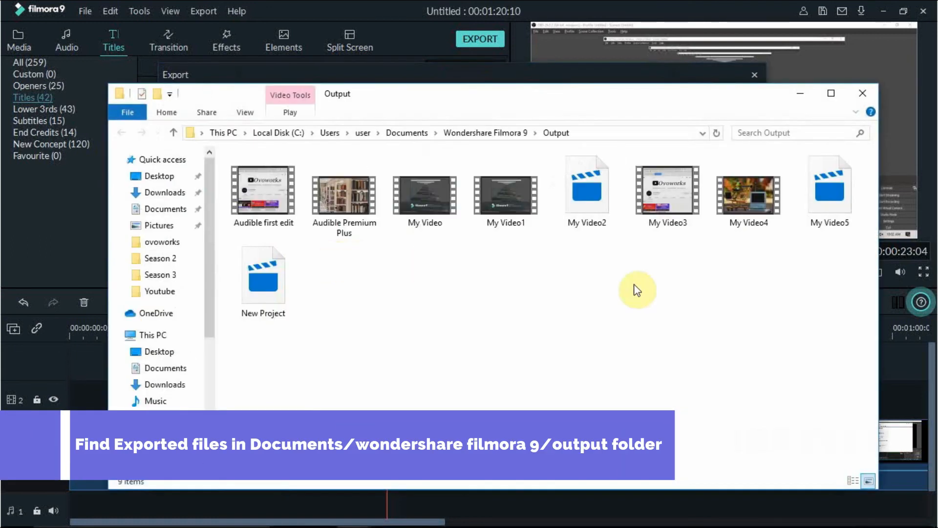
Play the exported New Project video in VLC media player to check the title, and close the player and the output folder.
{"action": "left_click", "coordinate": [258, 271]}
{"action": "right_click", "coordinate": [258, 272]}
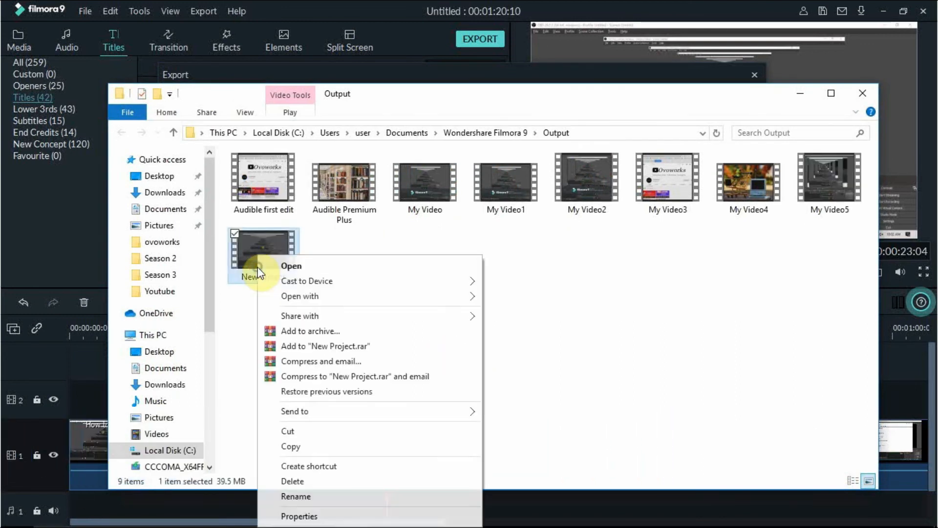
{"action": "mouse_move", "coordinate": [472, 295]}
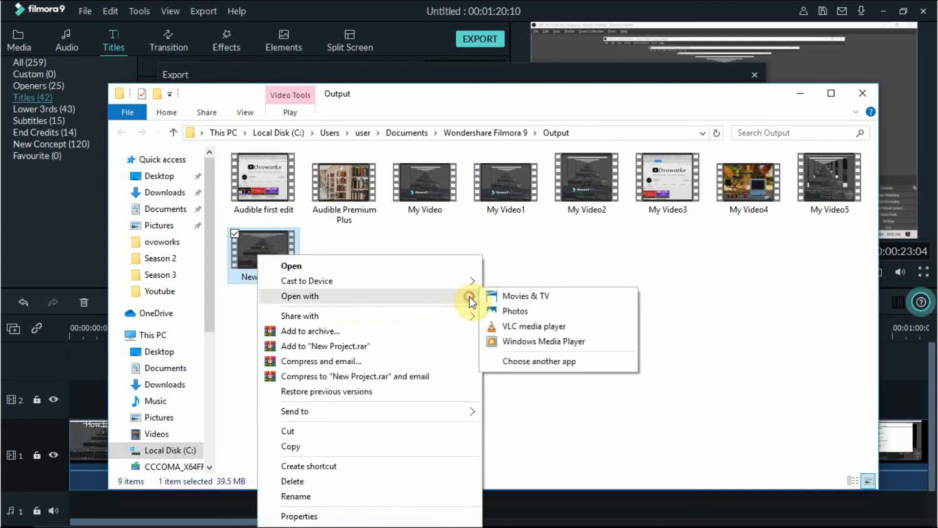
{"action": "left_click", "coordinate": [508, 330]}
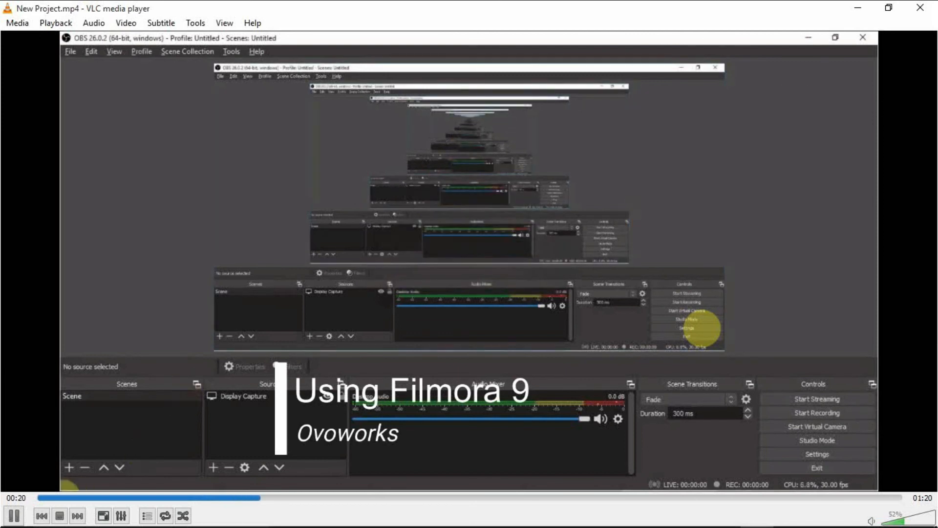
{"action": "key", "text": "space"}
{"action": "left_click", "coordinate": [920, 7]}
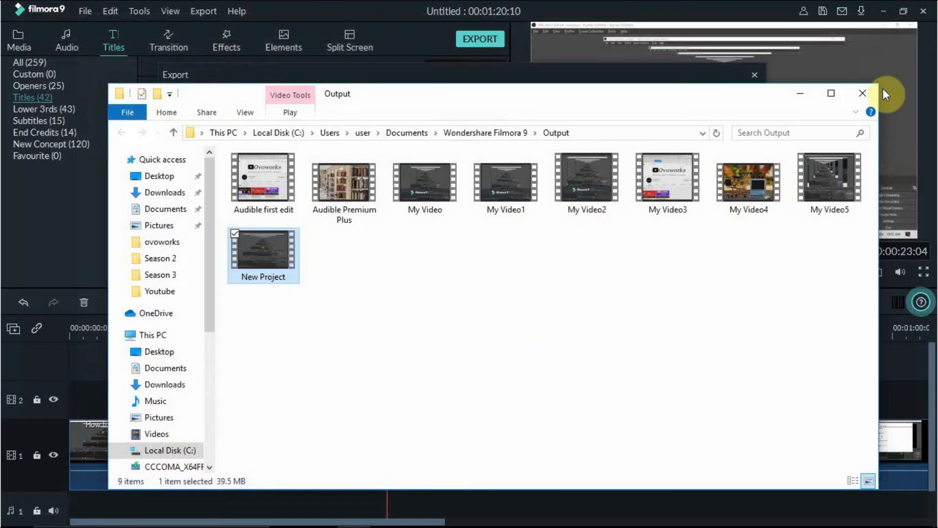
{"action": "left_click", "coordinate": [863, 93]}
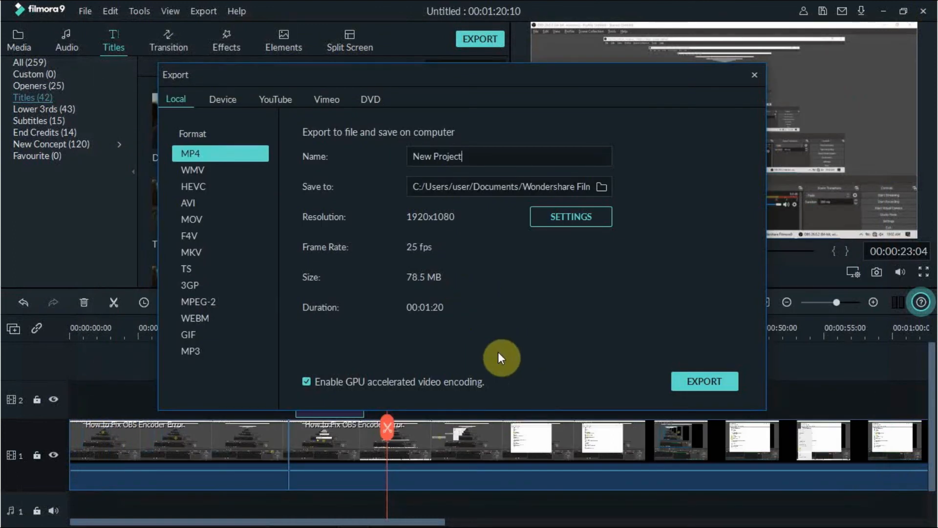